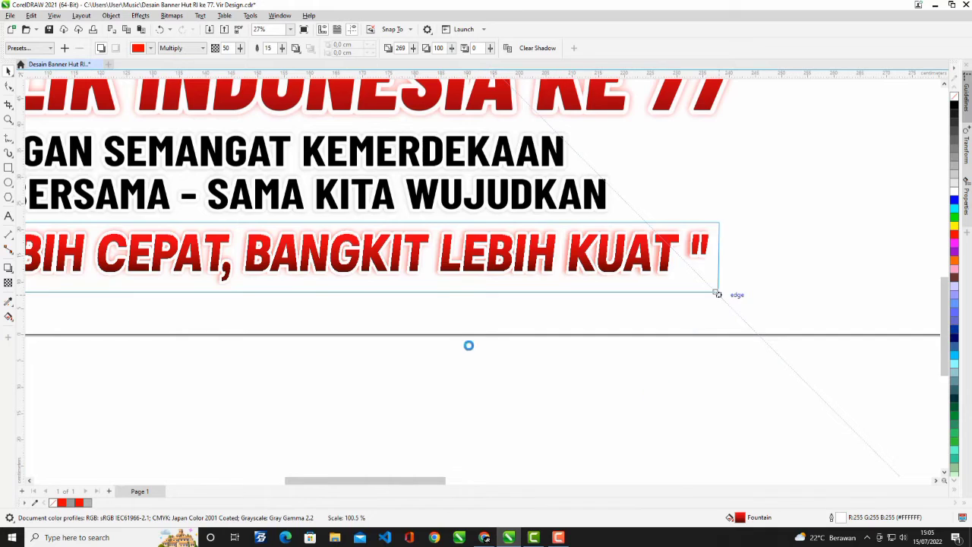
# Move the waving red-and-white flag graphic to the banner's lower-right corner so it slightly overhangs the page edges
pyautogui.scroll(-5, 718, 294)
pyautogui.click(644, 368)
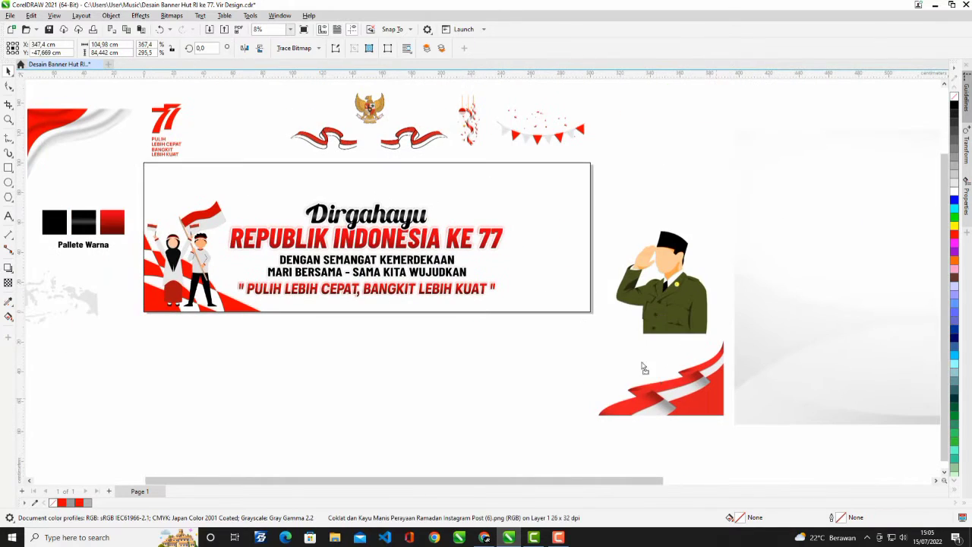
pyautogui.moveTo(642, 368); pyautogui.dragTo(511, 270)
pyautogui.scroll(3, 592, 319)
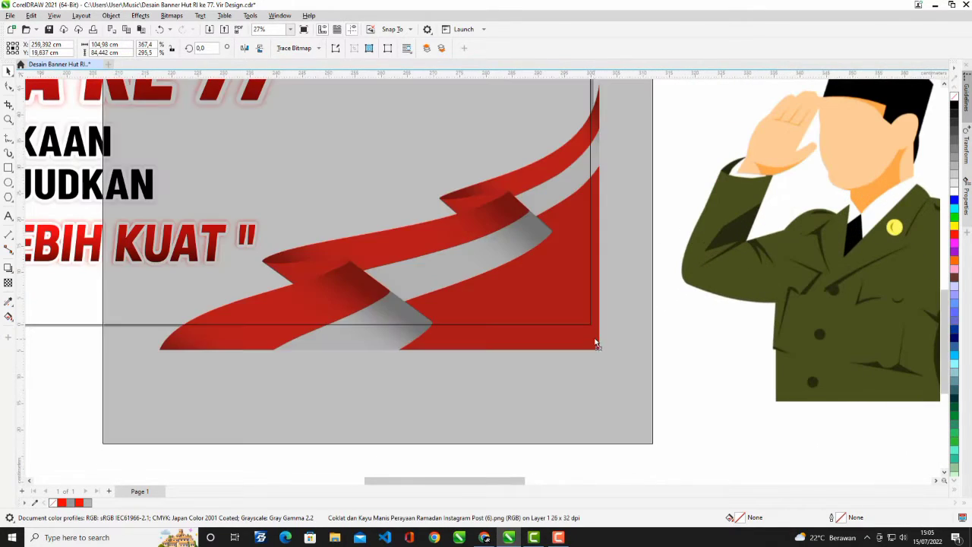
pyautogui.scroll(-1, 591, 330)
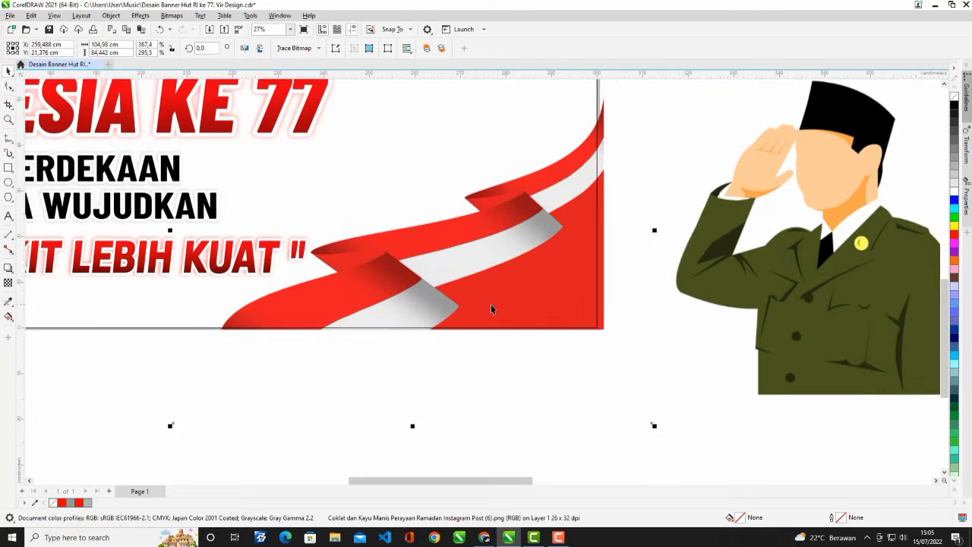
pyautogui.moveTo(491, 305); pyautogui.dragTo(495, 309)
pyautogui.hotkey('ctrl', 'z')
pyautogui.moveTo(636, 356); pyautogui.dragTo(639, 361)
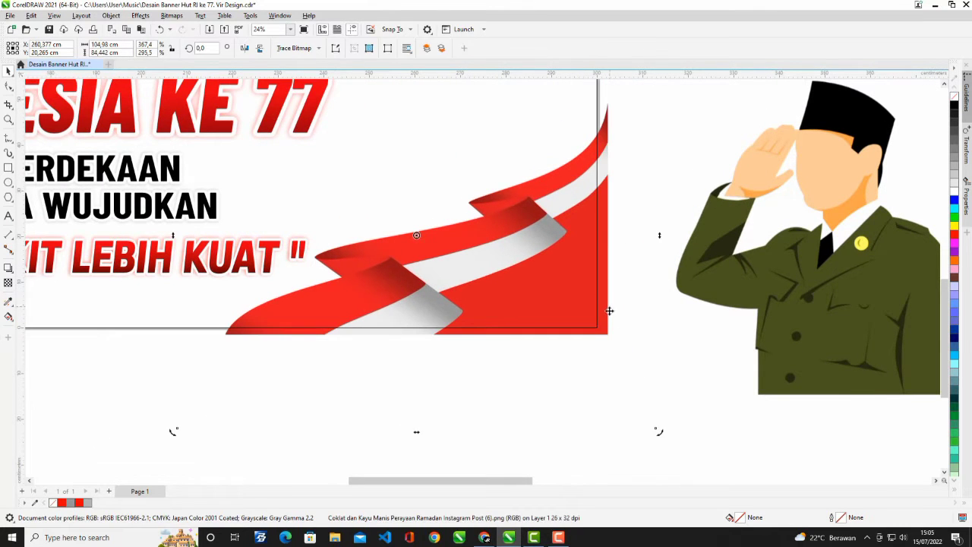
pyautogui.moveTo(609, 310); pyautogui.dragTo(607, 297)
pyautogui.scroll(-1, 604, 292)
pyautogui.scroll(1, 604, 292)
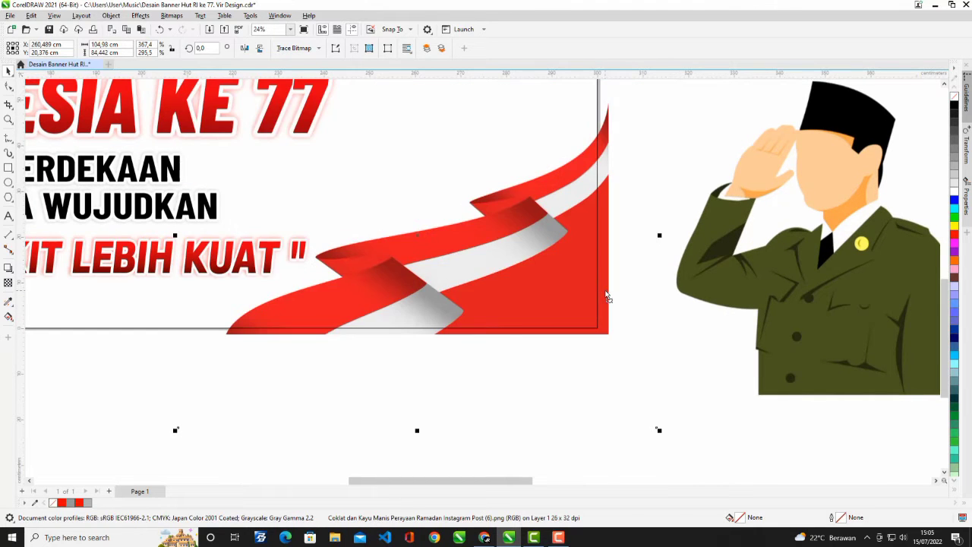
# PowerClip the waving flag graphic inside the banner rectangle
pyautogui.scroll(-1, 604, 296)
pyautogui.rightClick(607, 304)
pyautogui.click(645, 372)
pyautogui.click(195, 297)
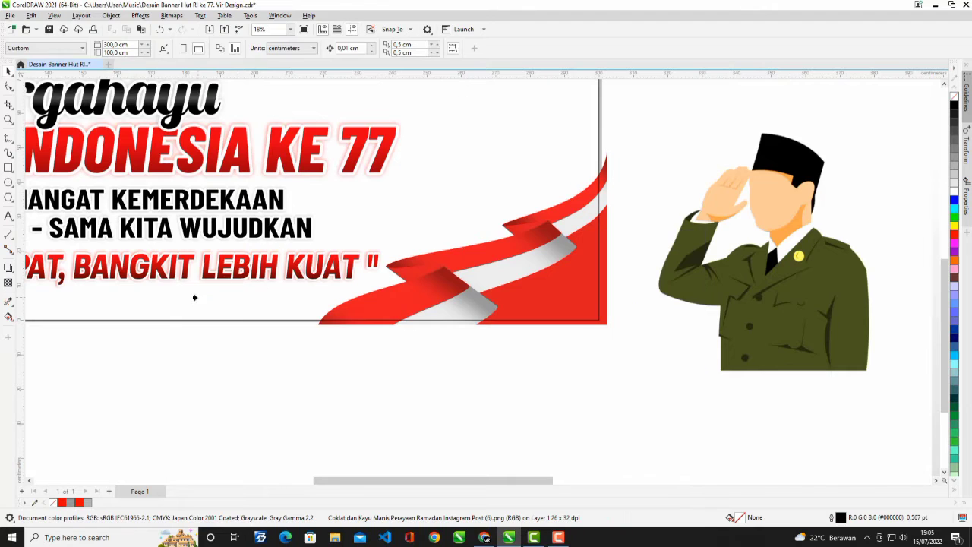
# Place the saluting man illustration at the banner's right end, behind the waving flag
pyautogui.scroll(-2, 514, 354)
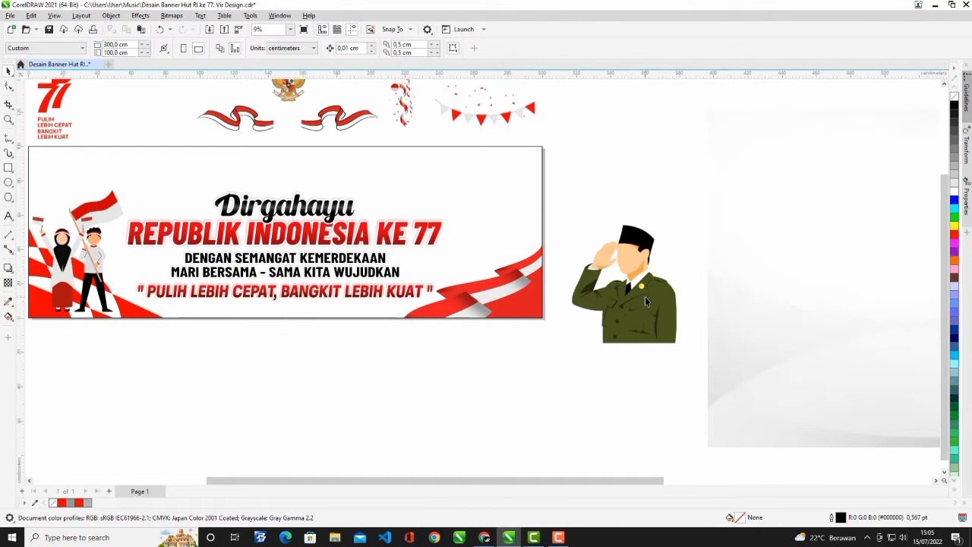
pyautogui.moveTo(646, 301); pyautogui.dragTo(508, 227)
pyautogui.scroll(1, 504, 244)
pyautogui.hotkey('ctrl', 'z')
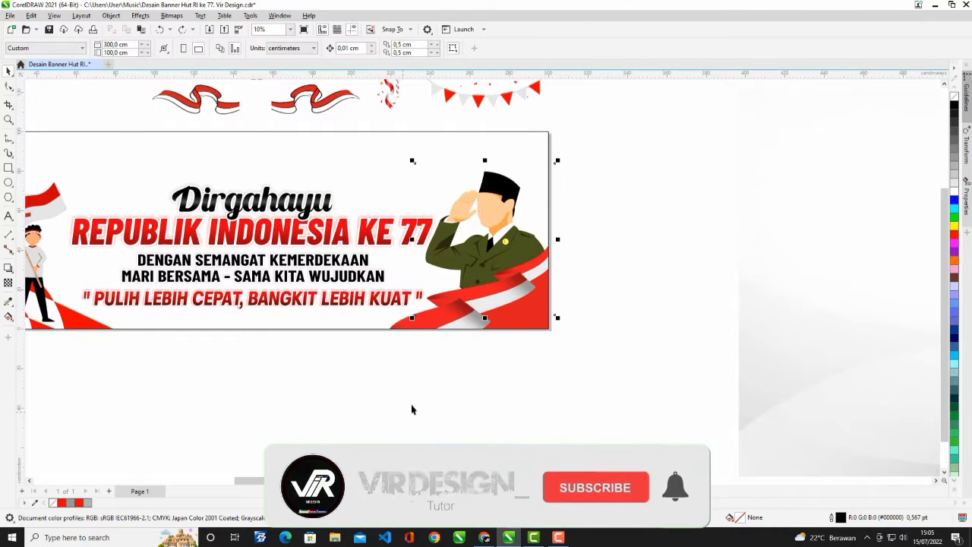
# Shift the saluting man up and to the right so his uniform slightly overhangs the banner's right edge
pyautogui.click(490, 249)
pyautogui.moveTo(485, 237); pyautogui.dragTo(491, 227)
pyautogui.hotkey('ctrl', 'z')
pyautogui.moveTo(616, 140); pyautogui.dragTo(380, 403)
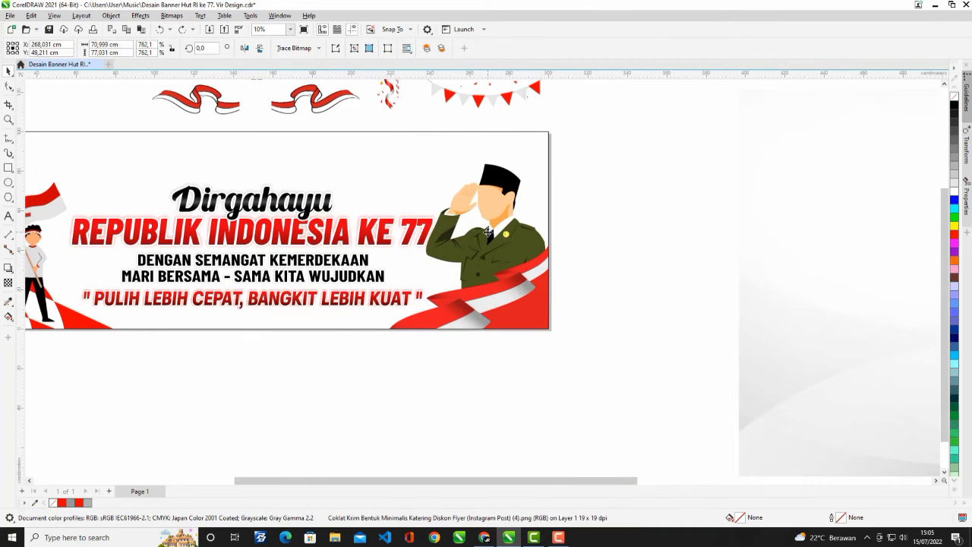
pyautogui.moveTo(489, 232); pyautogui.dragTo(492, 226)
pyautogui.click(490, 235)
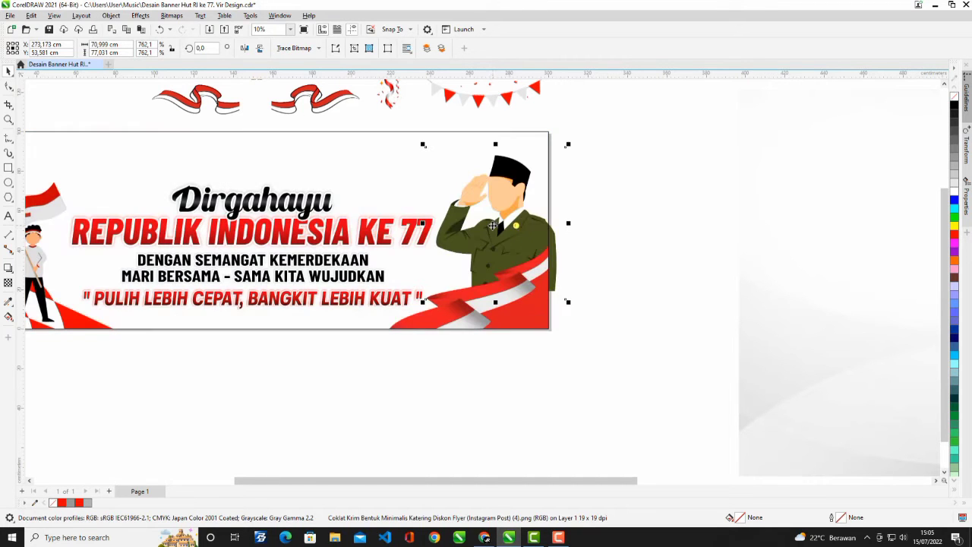
# Narrow the "REPUBLIK INDONESIA KE 77" heading to about 98.7% of its width, clear of the saluting man's elbow
pyautogui.rightClick(499, 228)
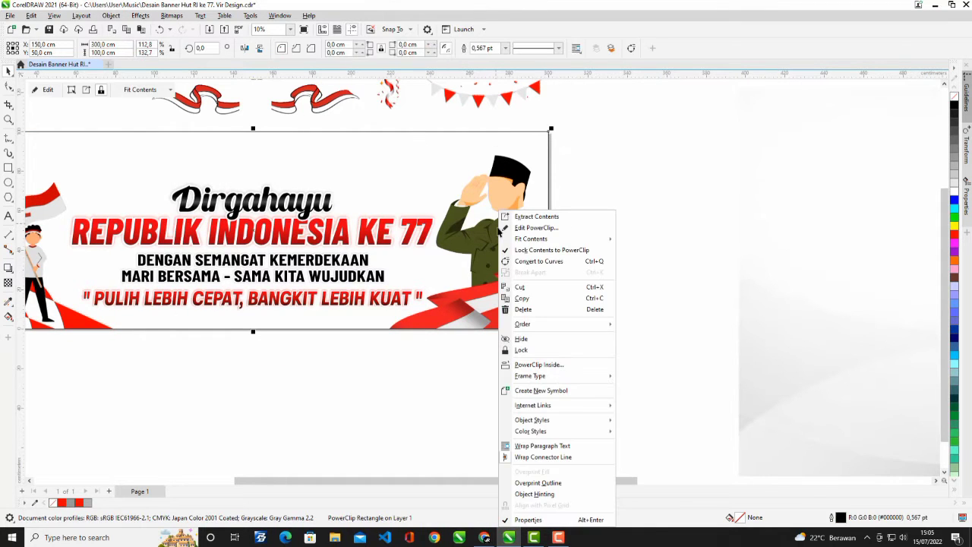
pyautogui.click(443, 236)
pyautogui.scroll(3, 443, 236)
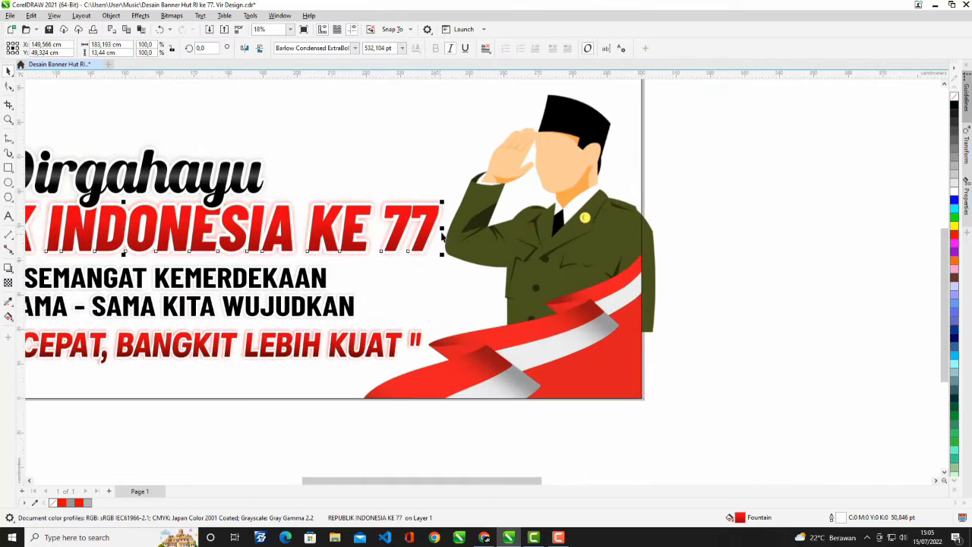
pyautogui.moveTo(444, 235); pyautogui.dragTo(439, 237)
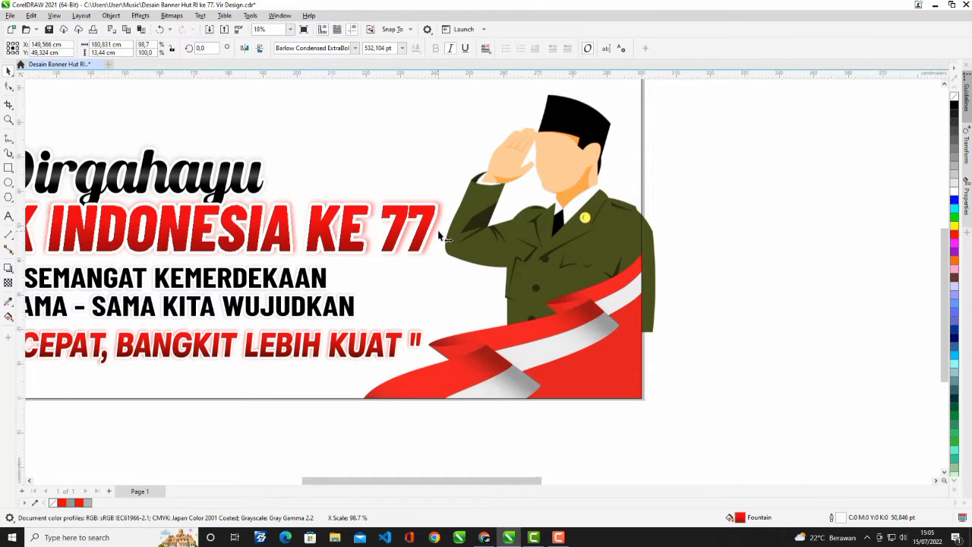
# Lower the saluting man slightly, to about X 273.4 cm and Y 51.8 cm
pyautogui.click(533, 241)
pyautogui.scroll(-3, 458, 278)
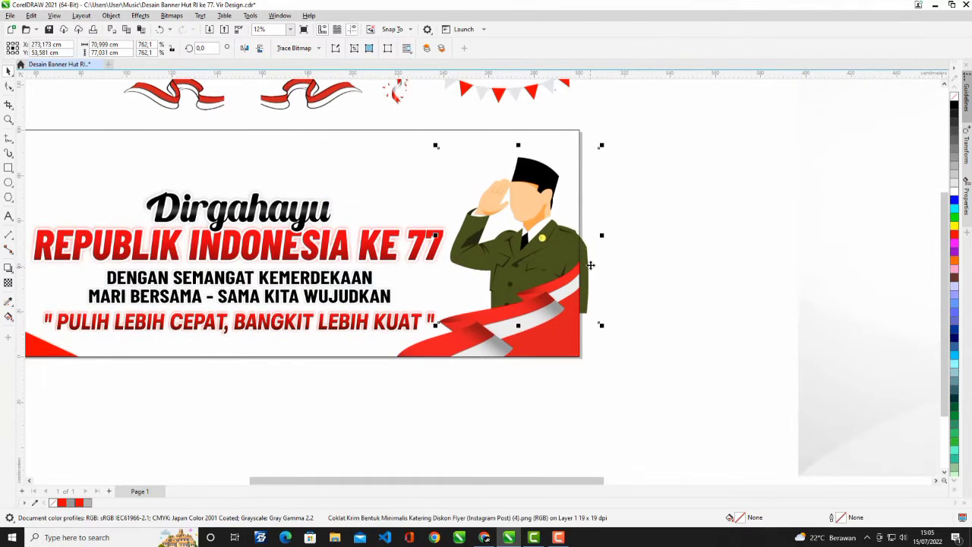
pyautogui.moveTo(591, 265); pyautogui.dragTo(591, 263)
pyautogui.scroll(-2, 564, 272)
pyautogui.rightClick(542, 250)
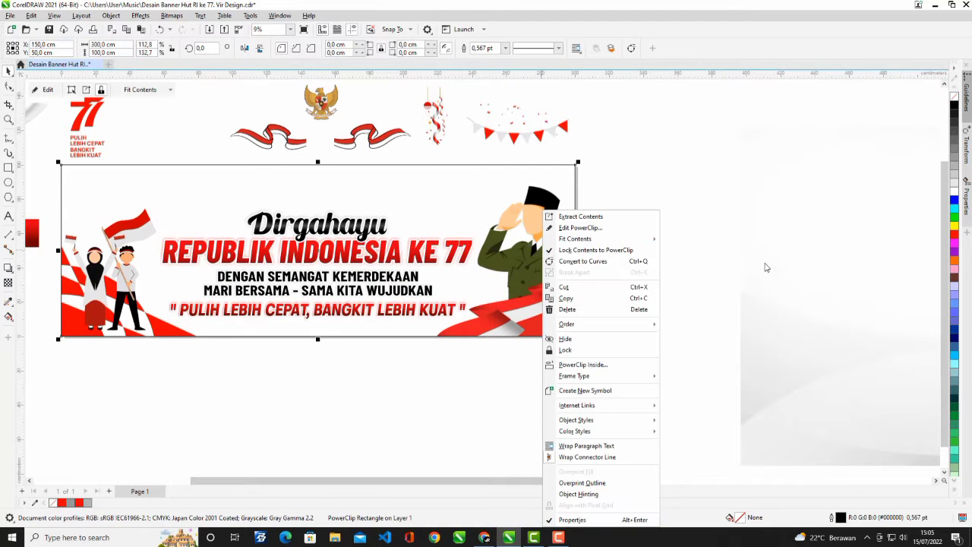
pyautogui.click(766, 268)
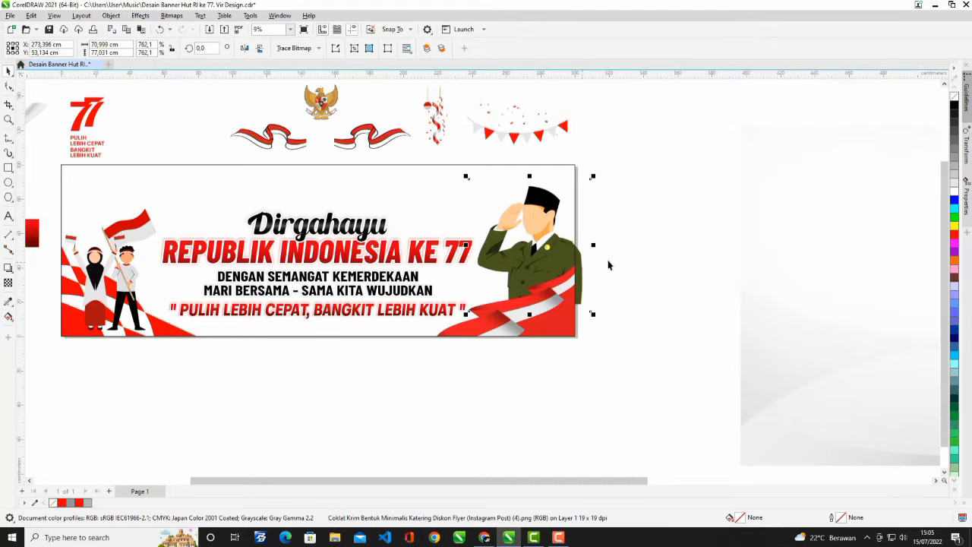
pyautogui.scroll(2, 609, 265)
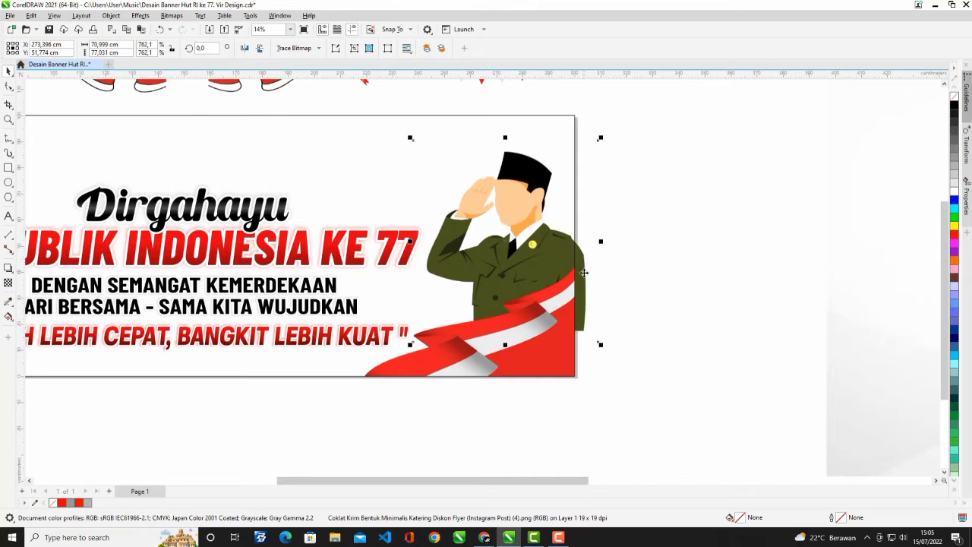
# PowerClip the saluting man inside the banner rectangle
pyautogui.scroll(-2, 584, 272)
pyautogui.rightClick(583, 218)
pyautogui.click(630, 385)
pyautogui.click(186, 195)
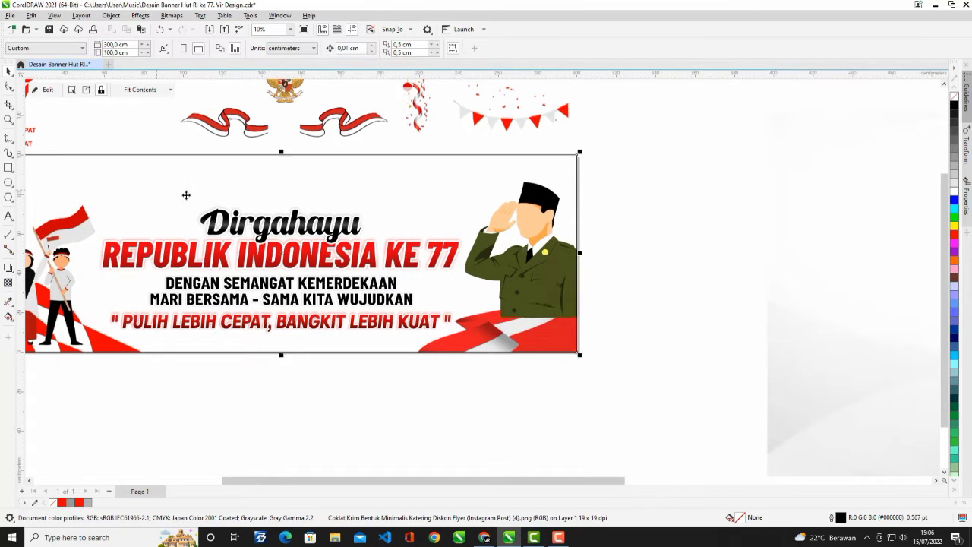
# Edit the banner's PowerClip contents to bring the waving flag in front of the saluting man, and finish editing
pyautogui.scroll(-2, 588, 238)
pyautogui.scroll(2, 520, 294)
pyautogui.rightClick(530, 210)
pyautogui.click(558, 226)
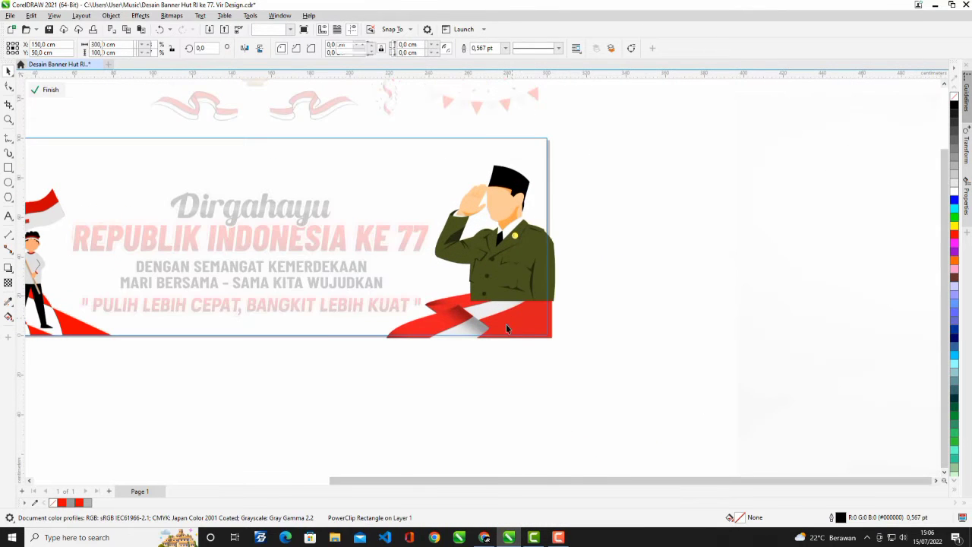
pyautogui.click(505, 325)
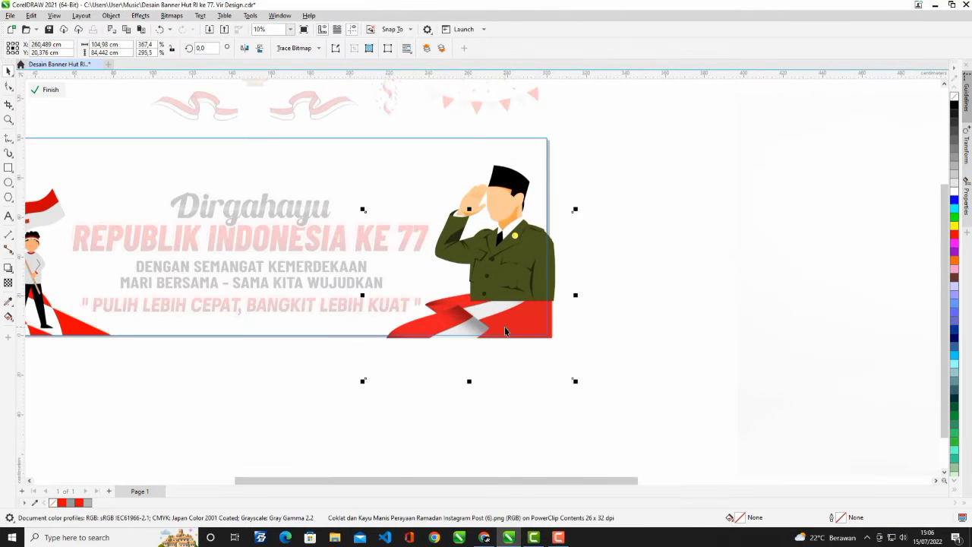
pyautogui.click(33, 89)
pyautogui.scroll(-2, 573, 386)
pyautogui.press('Escape')
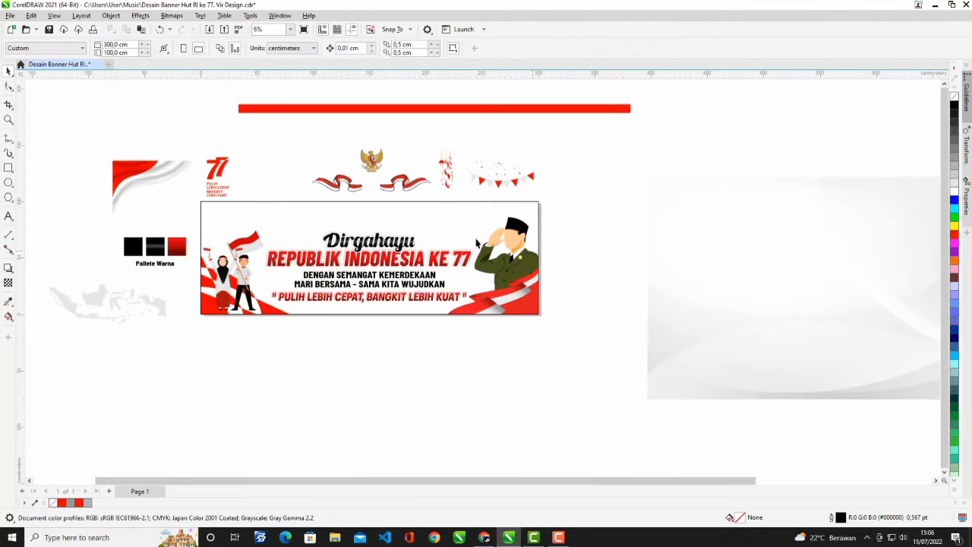
# Move the pair of curled red-and-white ribbons into the banner, above the "Dirgahayu" title
pyautogui.scroll(2, 377, 183)
pyautogui.moveTo(422, 199); pyautogui.dragTo(406, 266)
pyautogui.scroll(-2, 575, 227)
pyautogui.scroll(1, 360, 179)
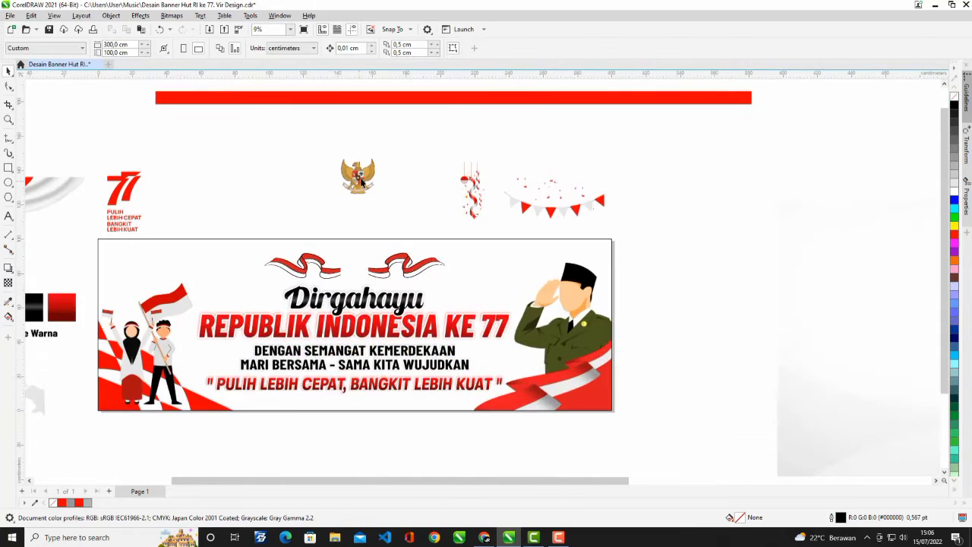
# Place the Garuda emblem between the two curled ribbons above the "Dirgahayu" title
pyautogui.scroll(1, 361, 180)
pyautogui.moveTo(351, 176); pyautogui.dragTo(354, 304)
pyautogui.scroll(1, 374, 306)
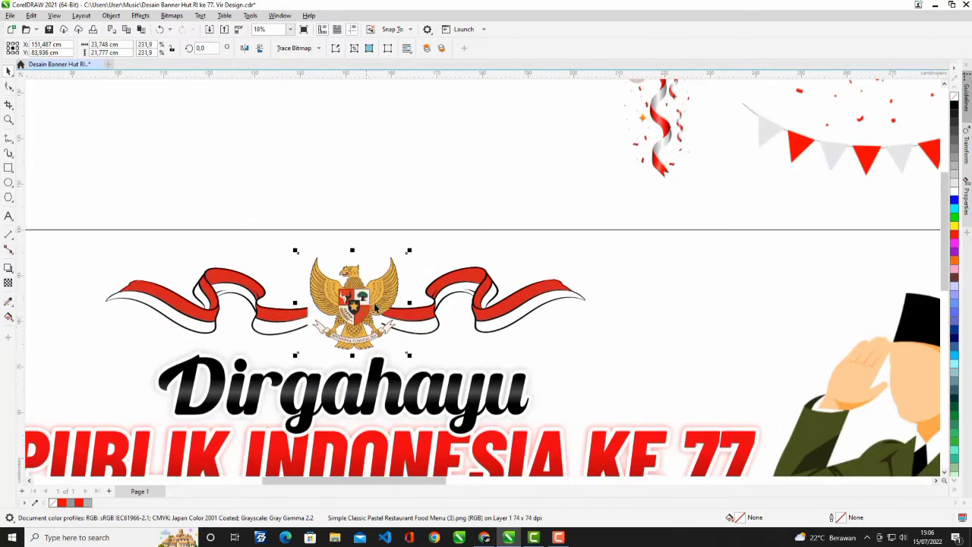
pyautogui.scroll(-1, 350, 227)
pyautogui.moveTo(148, 190); pyautogui.dragTo(596, 351)
pyautogui.moveTo(365, 337); pyautogui.dragTo(357, 251)
pyautogui.hotkey('ctrl', 'z')
# Group the Garuda emblem with the two curled ribbons above the "Dirgahayu" title
pyautogui.scroll(-1, 348, 292)
pyautogui.moveTo(151, 178); pyautogui.dragTo(536, 328)
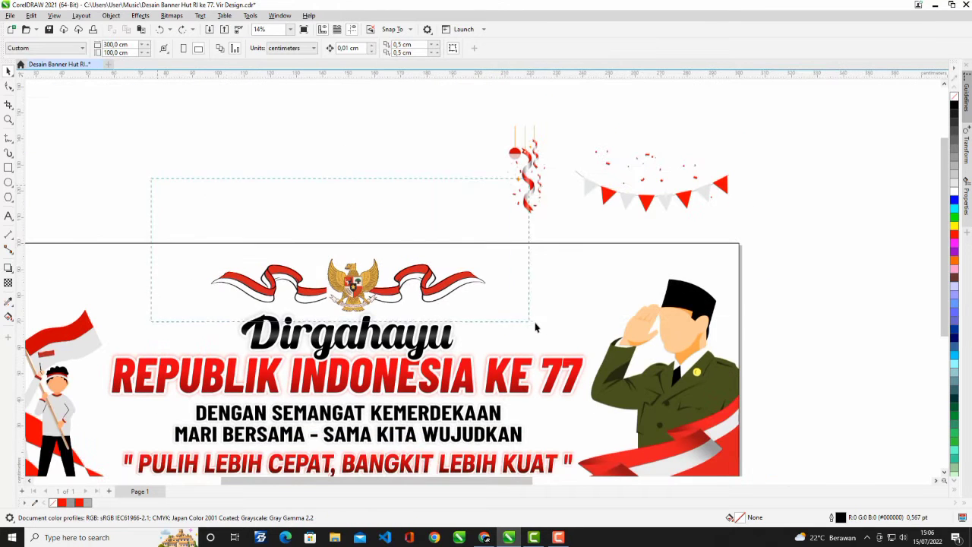
pyautogui.moveTo(352, 285); pyautogui.dragTo(401, 334)
pyautogui.click(336, 115)
pyautogui.scroll(1, 336, 116)
pyautogui.click(349, 191)
pyautogui.scroll(5, 348, 195)
pyautogui.keyDown('shift'); pyautogui.click(432, 219); pyautogui.keyUp('shift')
pyautogui.scroll(-2, 405, 219)
pyautogui.scroll(-3, 401, 334)
pyautogui.scroll(7, 426, 322)
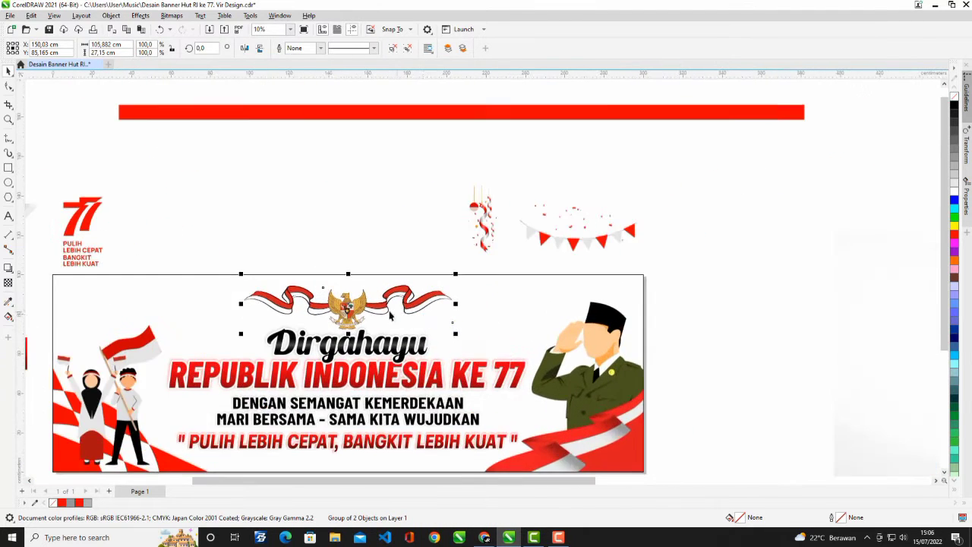
# Move the emblem and ribbon group up to about Y 86.3 cm and centre it horizontally on the banner
pyautogui.click(341, 304)
pyautogui.scroll(-1, 332, 265)
pyautogui.click(113, 175)
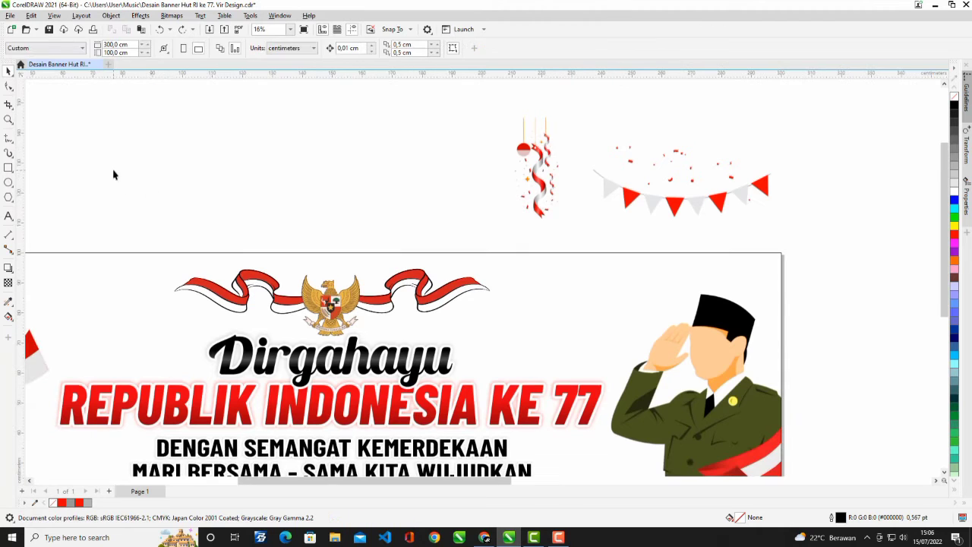
pyautogui.moveTo(581, 363); pyautogui.dragTo(581, 363)
pyautogui.scroll(3, 334, 302)
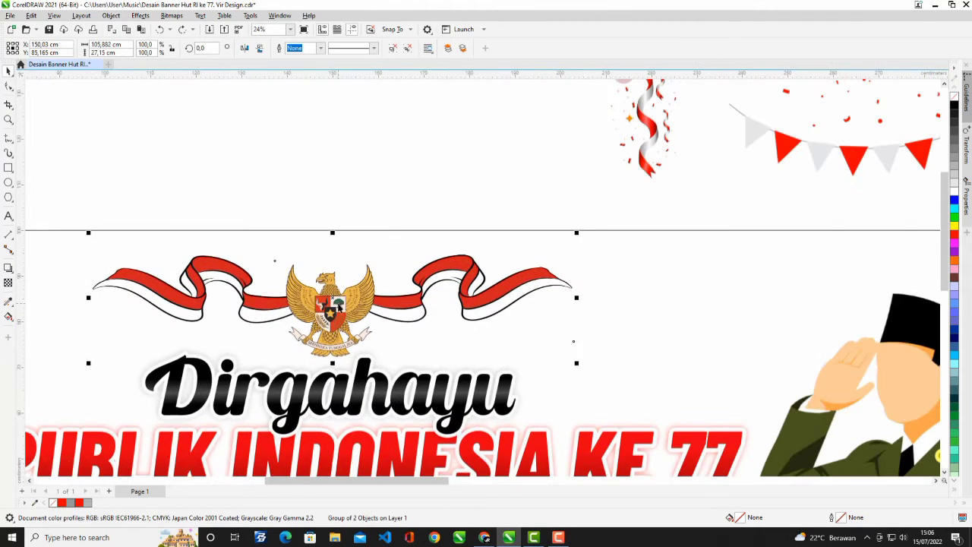
pyautogui.moveTo(337, 302); pyautogui.dragTo(333, 291)
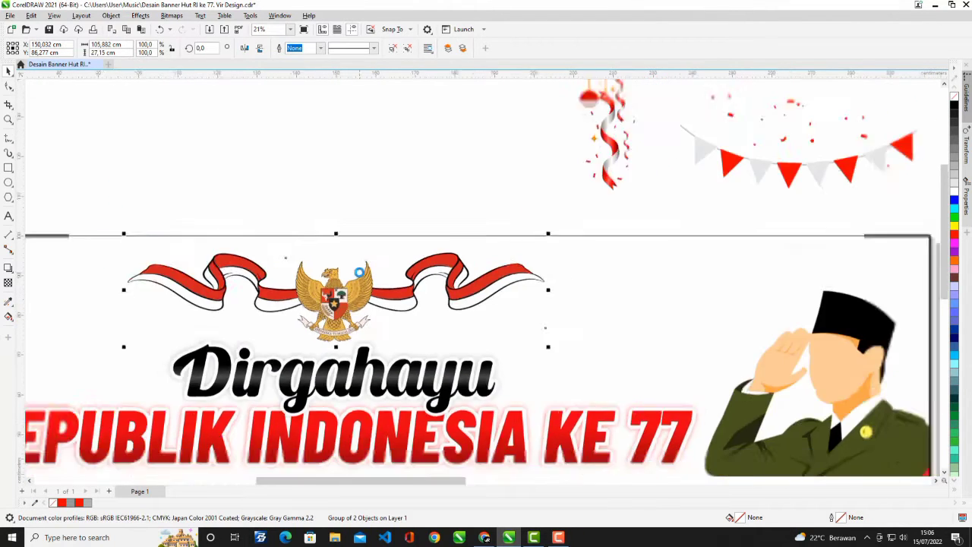
pyautogui.scroll(-2, 424, 254)
pyautogui.click(389, 199)
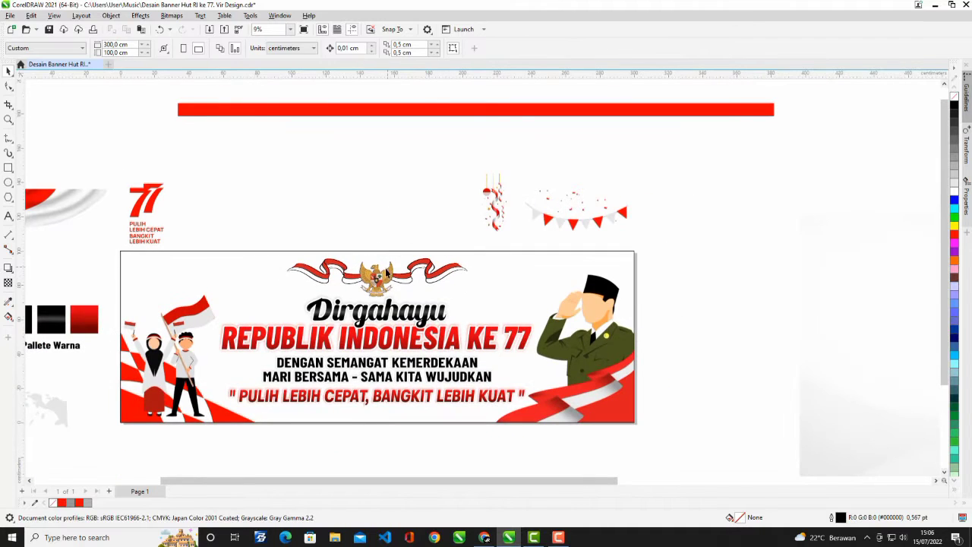
pyautogui.click(374, 264)
pyautogui.click(399, 285)
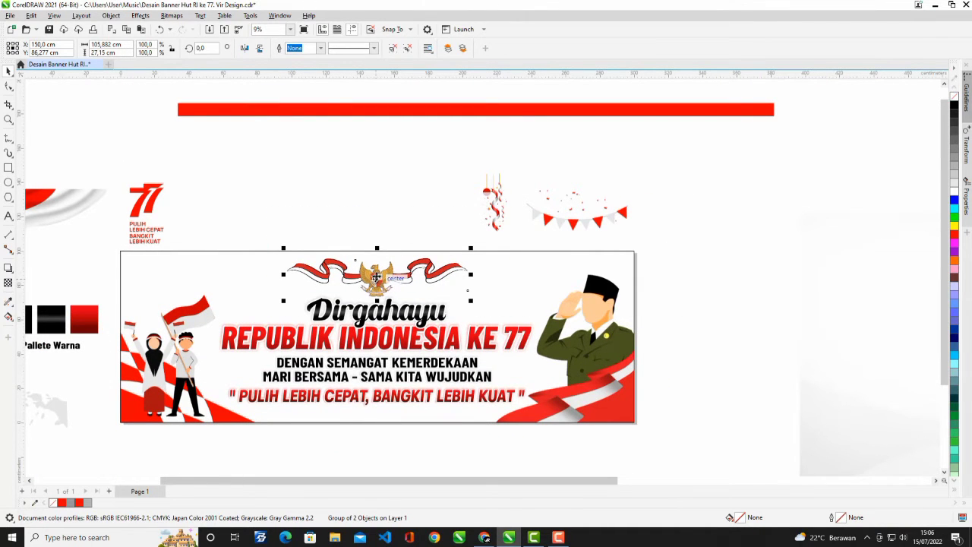
# PowerClip the emblem and ribbon group inside the banner rectangle
pyautogui.rightClick(377, 278)
pyautogui.click(433, 351)
pyautogui.click(495, 278)
# Centre the "Dirgahayu" title horizontally on the banner and stretch it to about 101.8% of its width
pyautogui.click(427, 316)
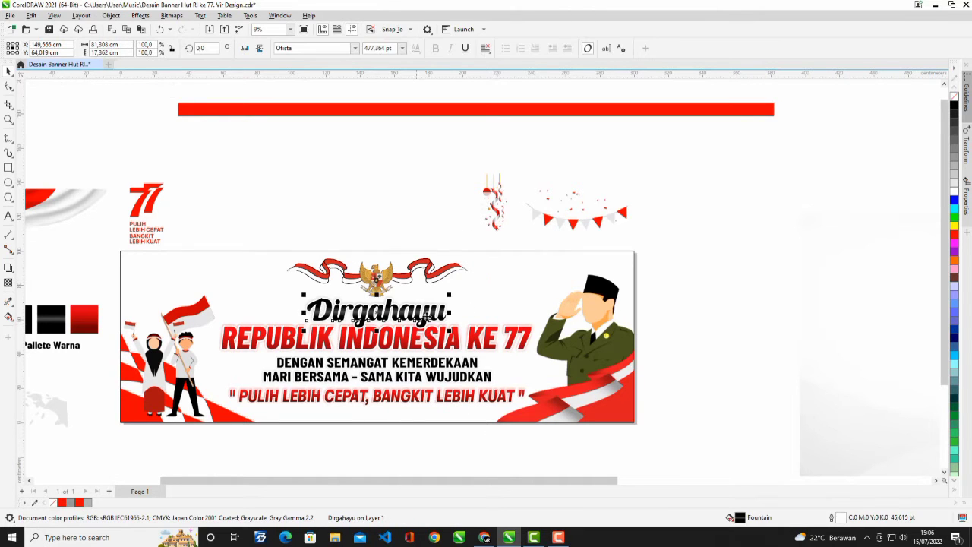
pyautogui.keyDown('shift'); pyautogui.click(484, 318); pyautogui.keyUp('shift')
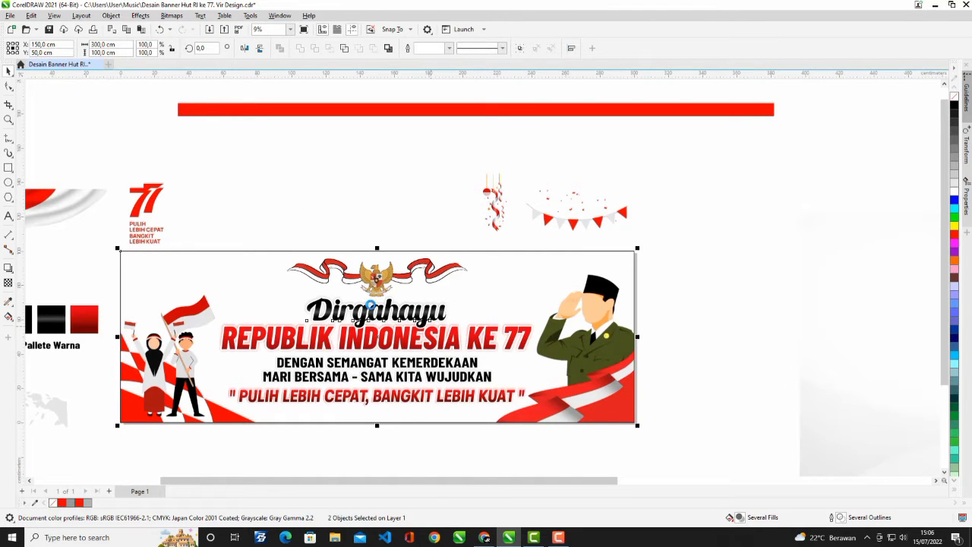
pyautogui.click(370, 305)
pyautogui.scroll(2, 379, 308)
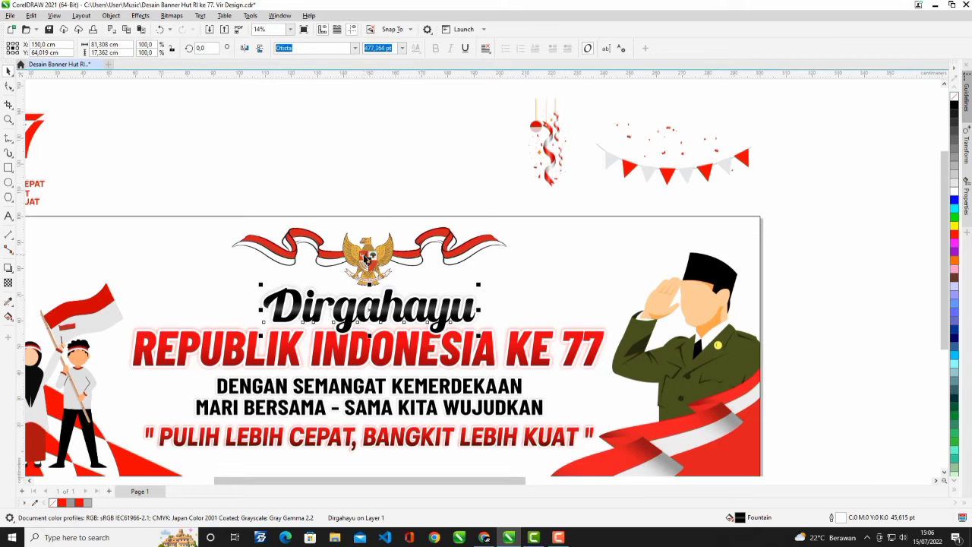
pyautogui.moveTo(259, 313); pyautogui.dragTo(258, 313)
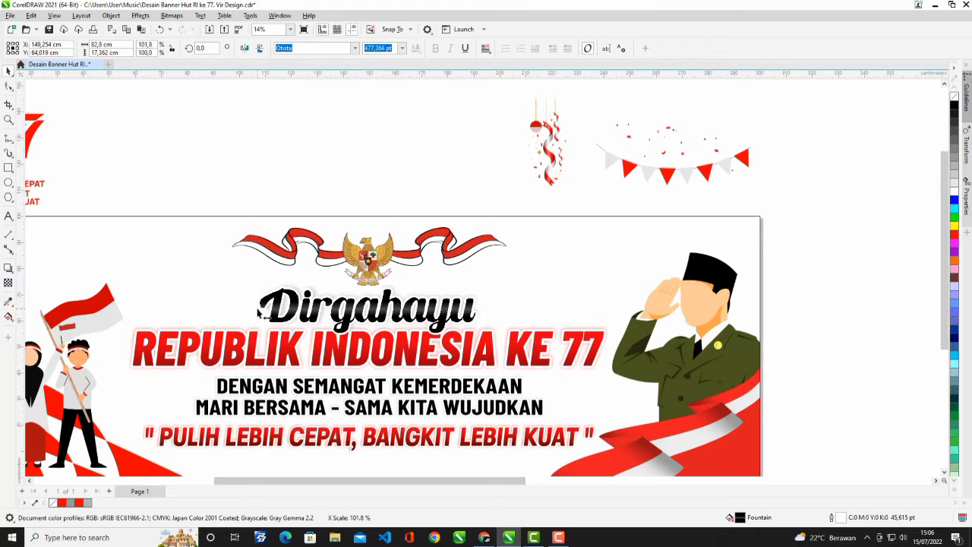
pyautogui.scroll(-5, 332, 211)
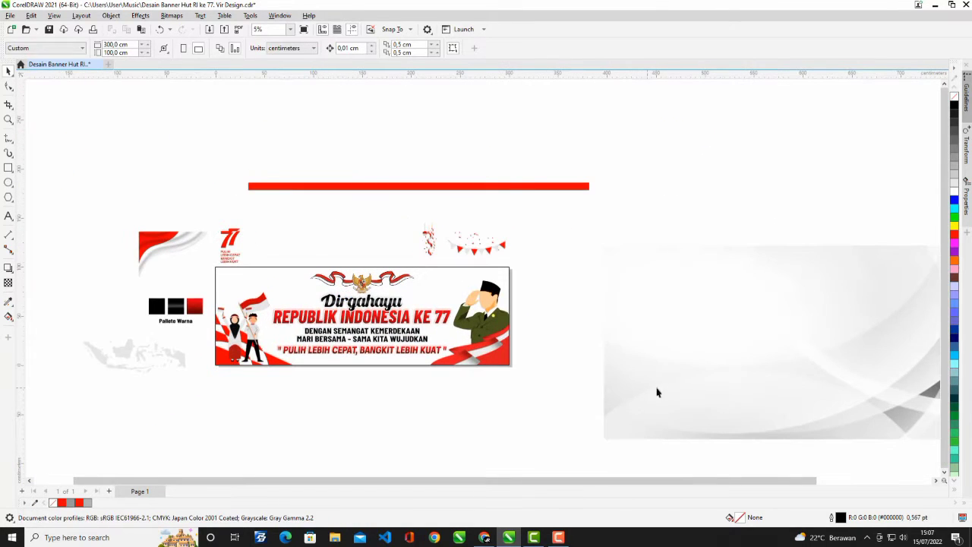
# PowerClip the grey curved background image inside the banner rectangle
pyautogui.click(660, 347)
pyautogui.rightClick(660, 346)
pyautogui.click(676, 202)
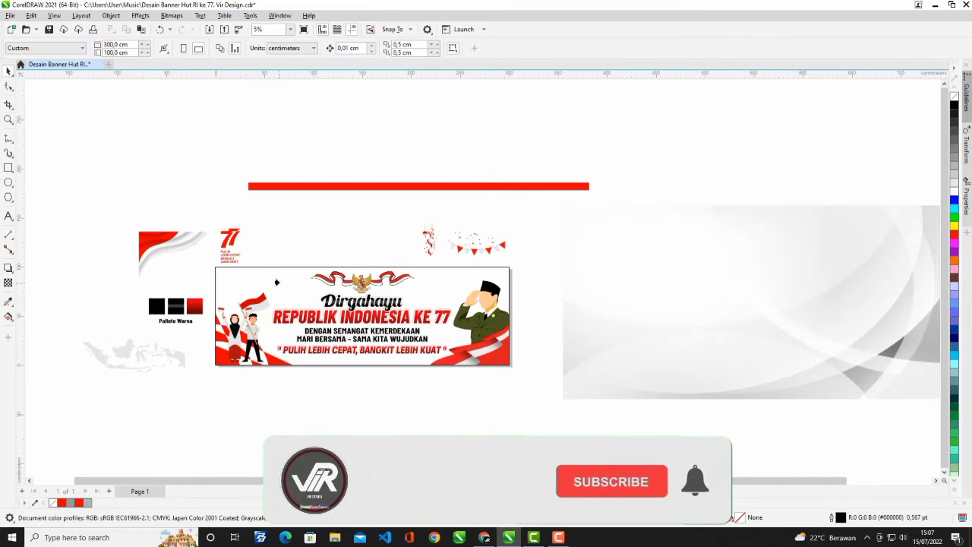
pyautogui.click(279, 282)
# Edit the PowerClip contents and reposition the grey background at about X 143.3 cm, Y 61.9 cm so it covers the banner frame
pyautogui.rightClick(279, 281)
pyautogui.click(304, 227)
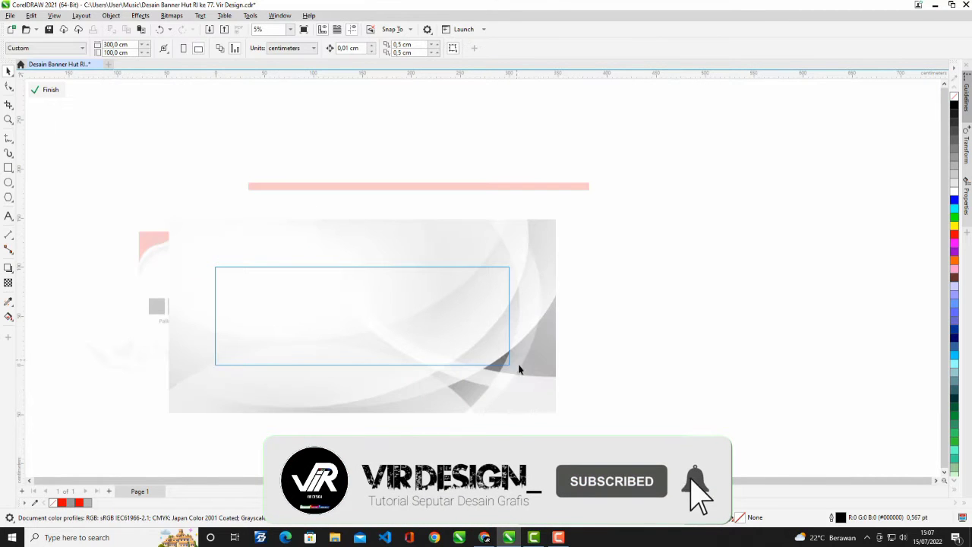
pyautogui.click(525, 377)
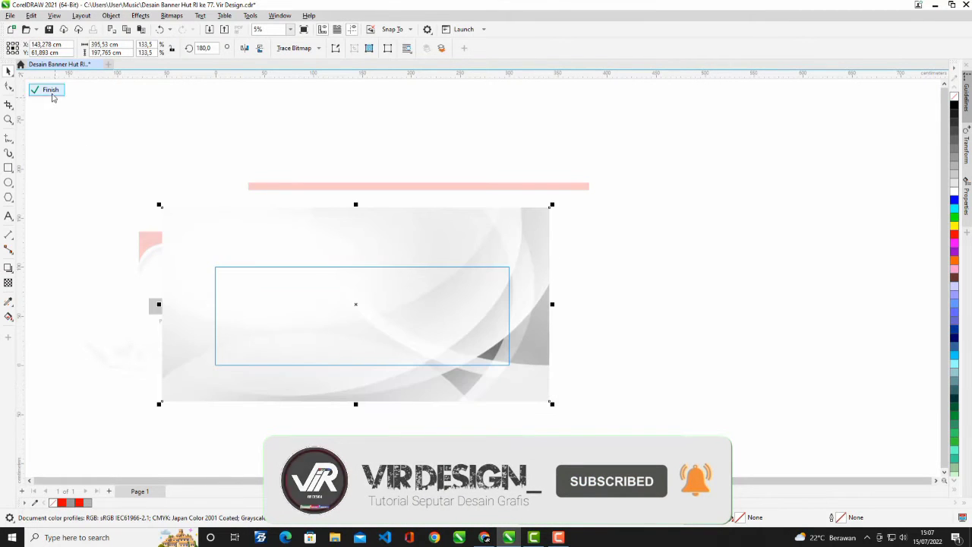
pyautogui.click(47, 90)
# Reopen the banner's PowerClip contents and place the grey background behind the emblem and illustrations
pyautogui.rightClick(425, 297)
pyautogui.click(466, 228)
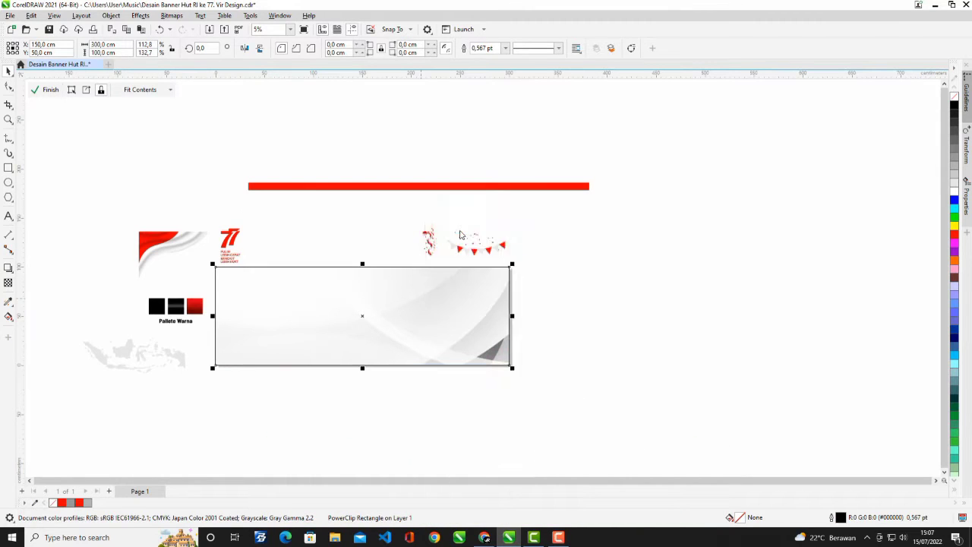
pyautogui.hotkey('ctrl', 'a')
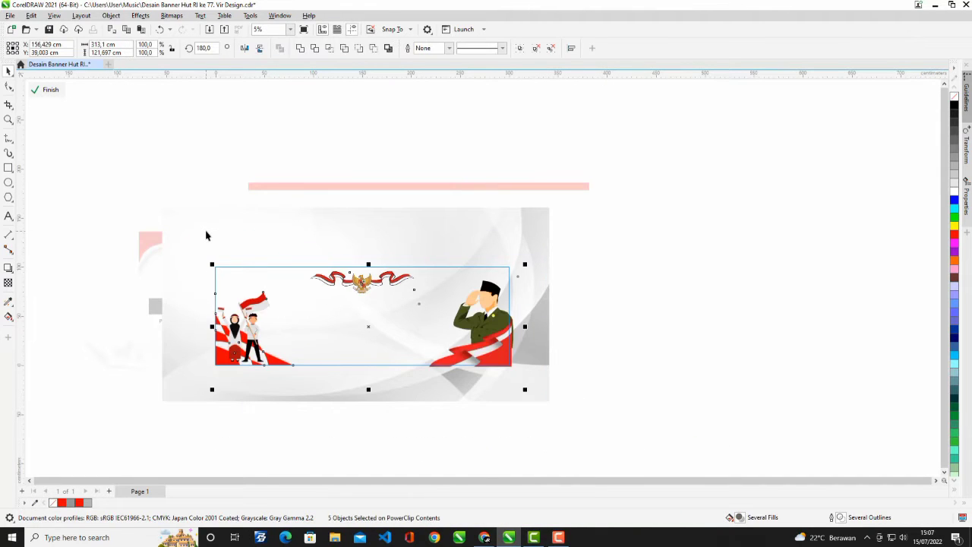
pyautogui.click(48, 89)
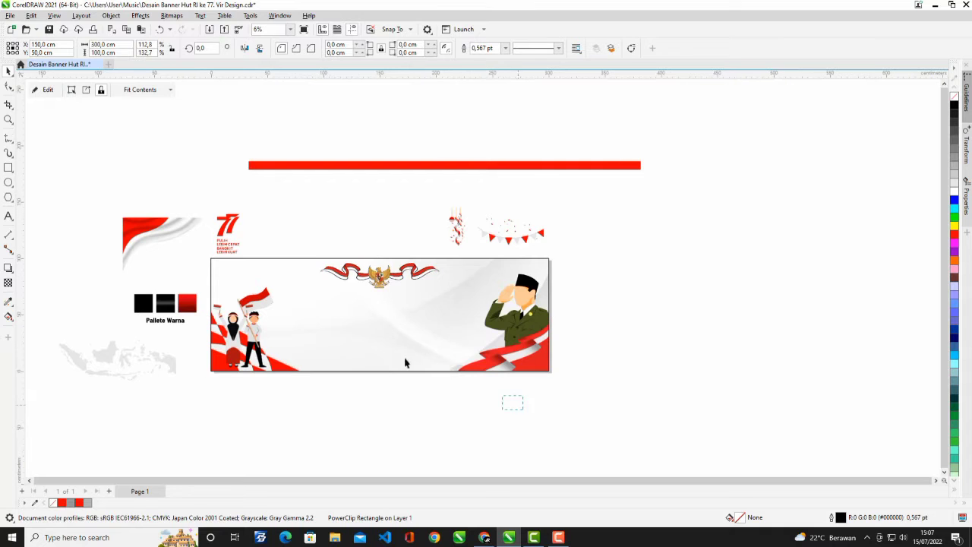
# Bring the title and slogan texts hidden behind the banner rectangle to the front
pyautogui.moveTo(406, 363); pyautogui.dragTo(239, 289)
pyautogui.hotkey('ctrl', 'z')
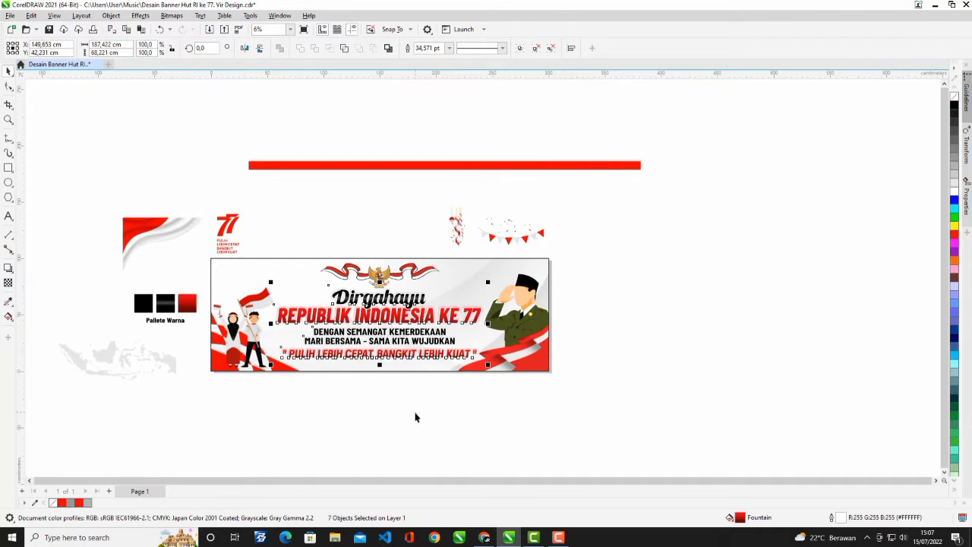
pyautogui.scroll(1, 354, 372)
pyautogui.scroll(1, 473, 372)
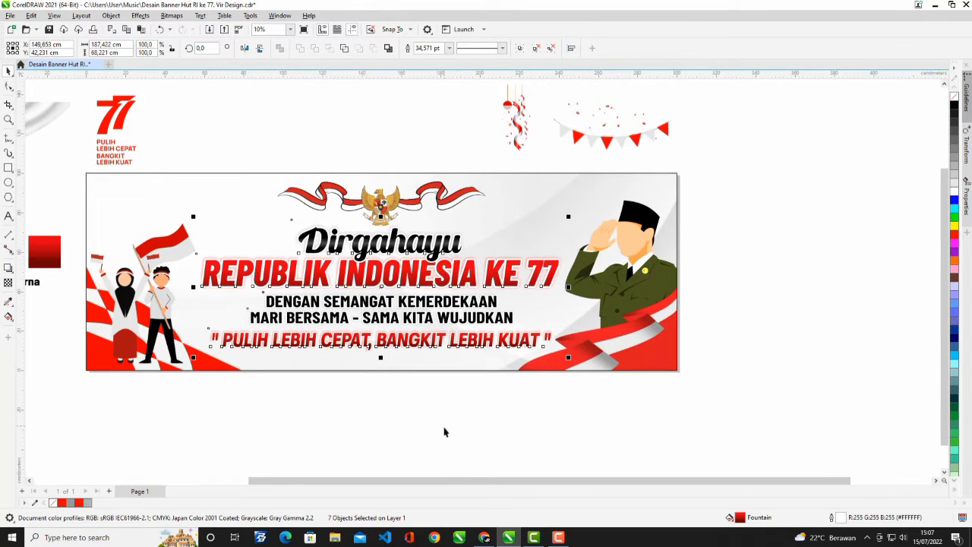
pyautogui.click(346, 424)
# Move the grey Indonesia map onto the banner at about X 218 cm, Y 22.8 cm and PowerClip it inside the banner rectangle
pyautogui.scroll(-3, 395, 384)
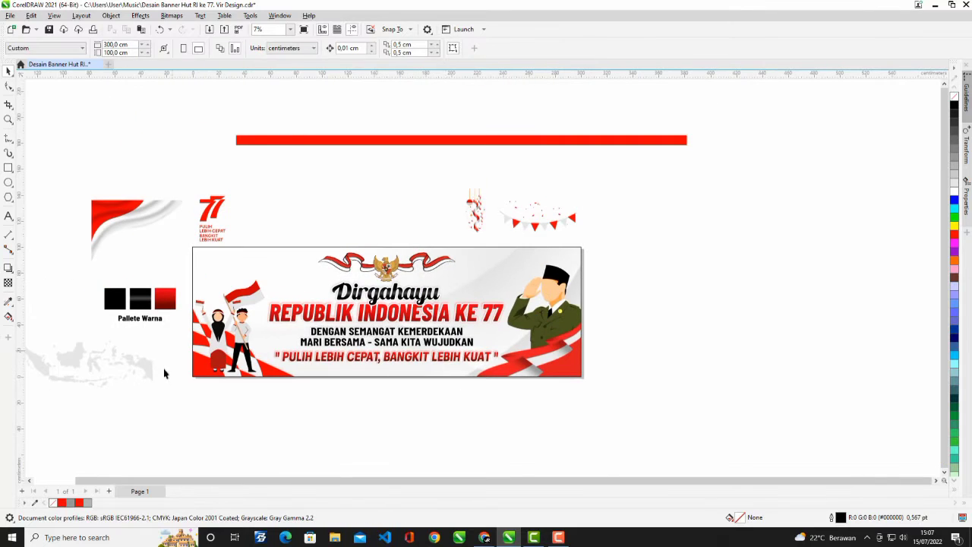
pyautogui.click(139, 367)
pyautogui.scroll(1, 139, 366)
pyautogui.click(597, 340)
pyautogui.scroll(2, 584, 344)
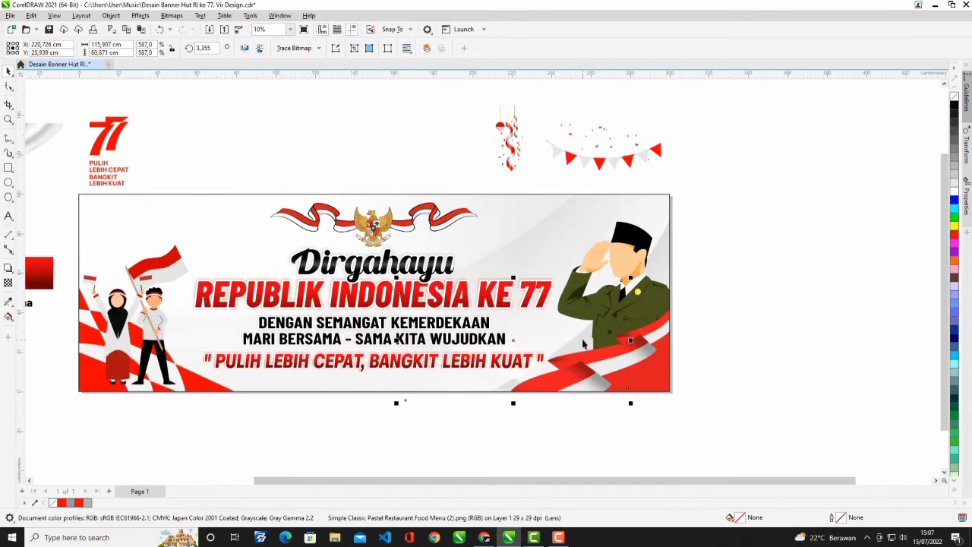
pyautogui.scroll(3, 583, 344)
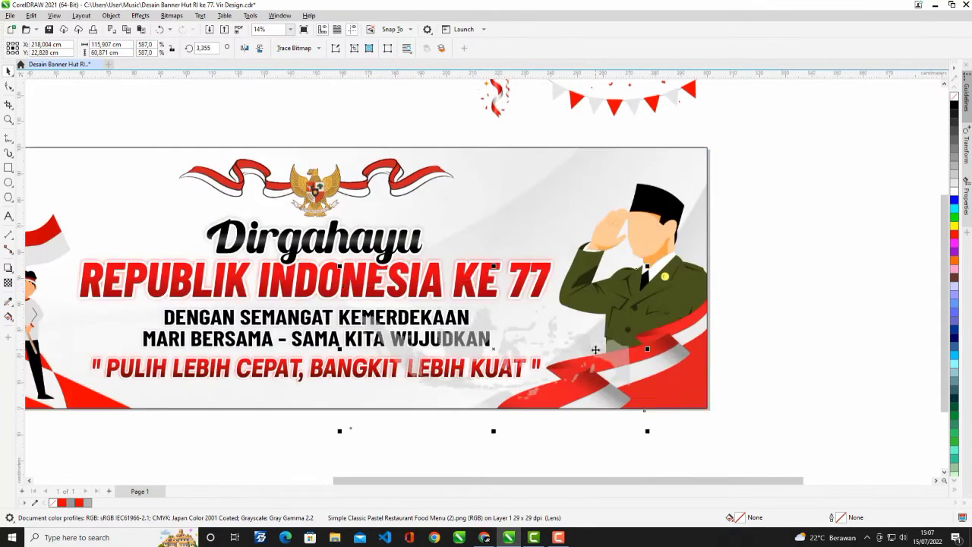
pyautogui.rightClick(594, 347)
pyautogui.click(651, 191)
pyautogui.click(513, 183)
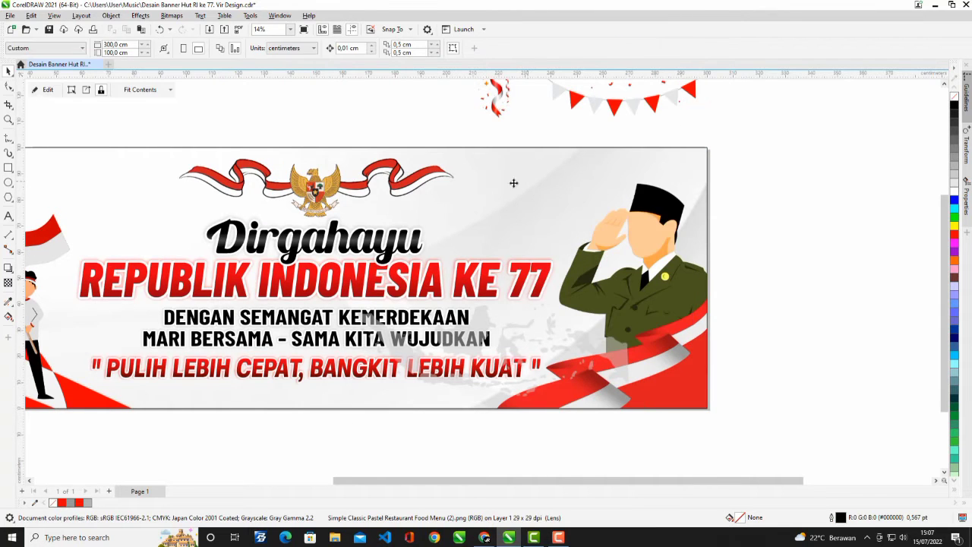
# Edit the PowerClip contents and send the Indonesia map behind the saluting figure and the red-and-white ribbon
pyautogui.scroll(-1, 513, 183)
pyautogui.rightClick(502, 184)
pyautogui.click(535, 203)
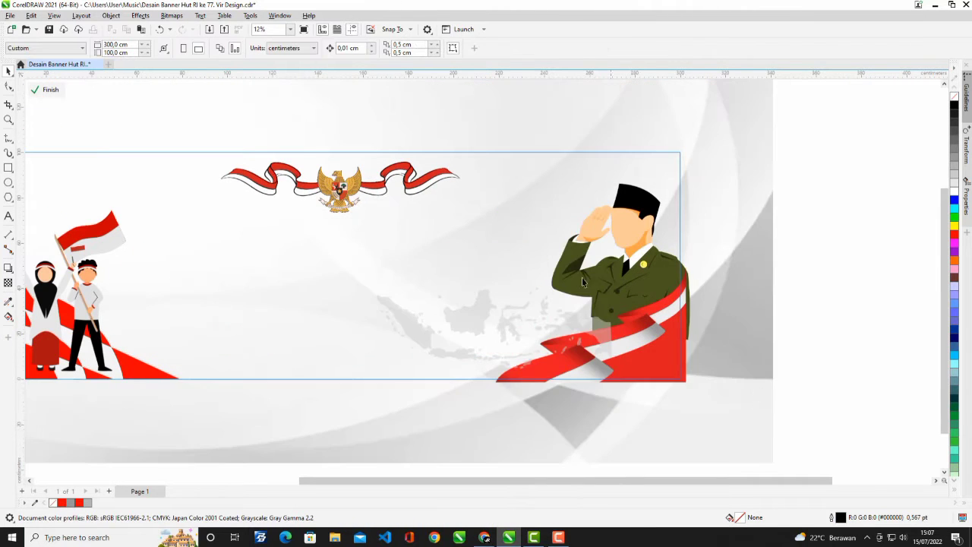
pyautogui.moveTo(494, 184); pyautogui.dragTo(494, 184)
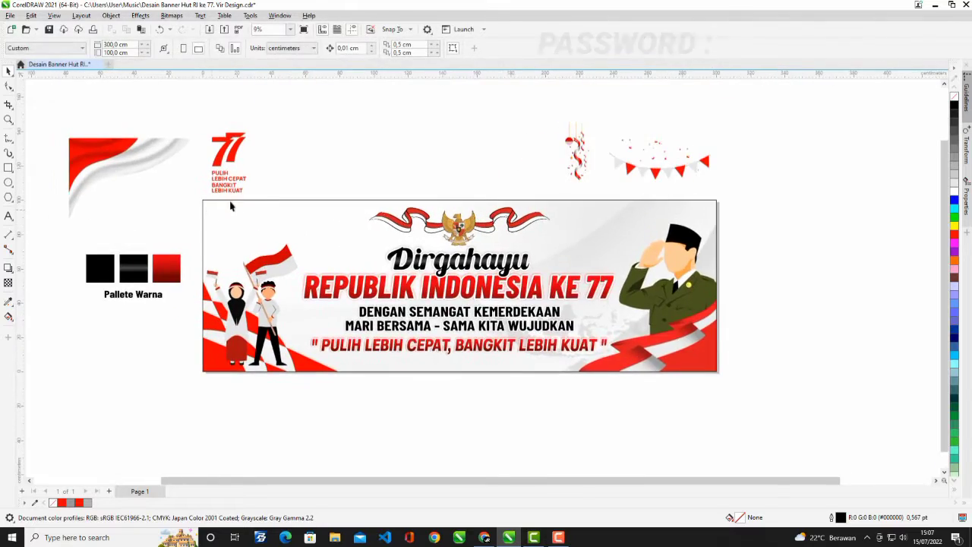
# Move the waving corner flag to the banner's upper-left corner at about X 36.6 cm, Y 77.2 cm and PowerClip it inside the banner
pyautogui.click(139, 169)
pyautogui.moveTo(139, 169); pyautogui.dragTo(295, 243)
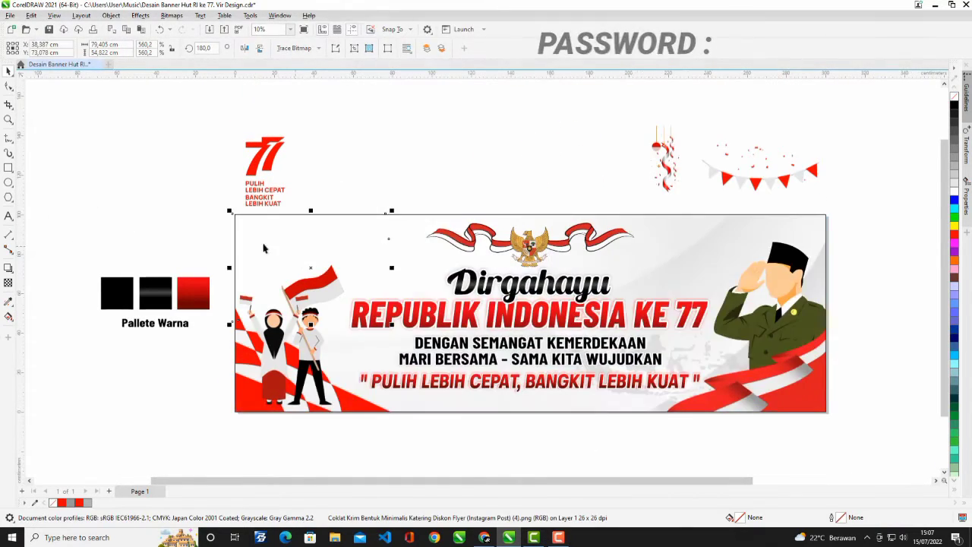
pyautogui.scroll(1, 266, 243)
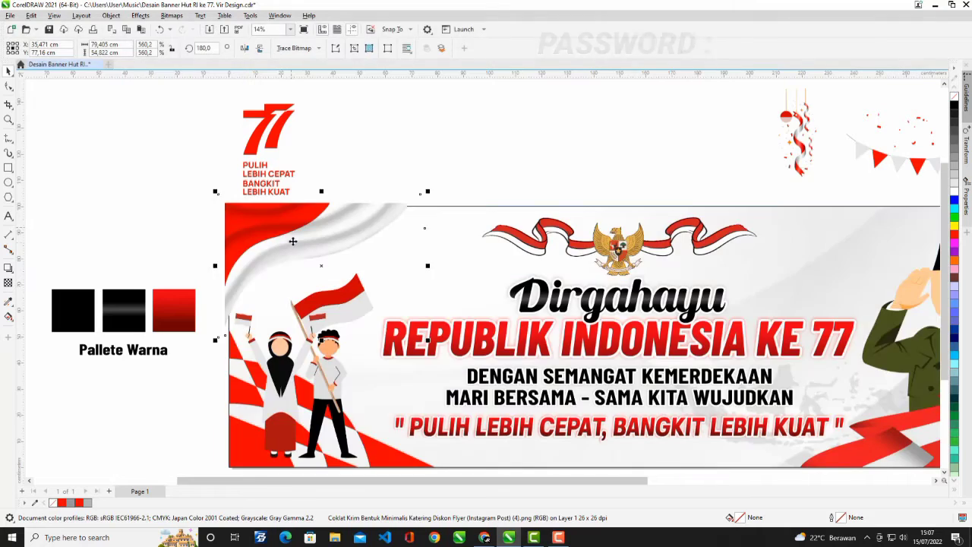
pyautogui.moveTo(297, 236); pyautogui.dragTo(299, 243)
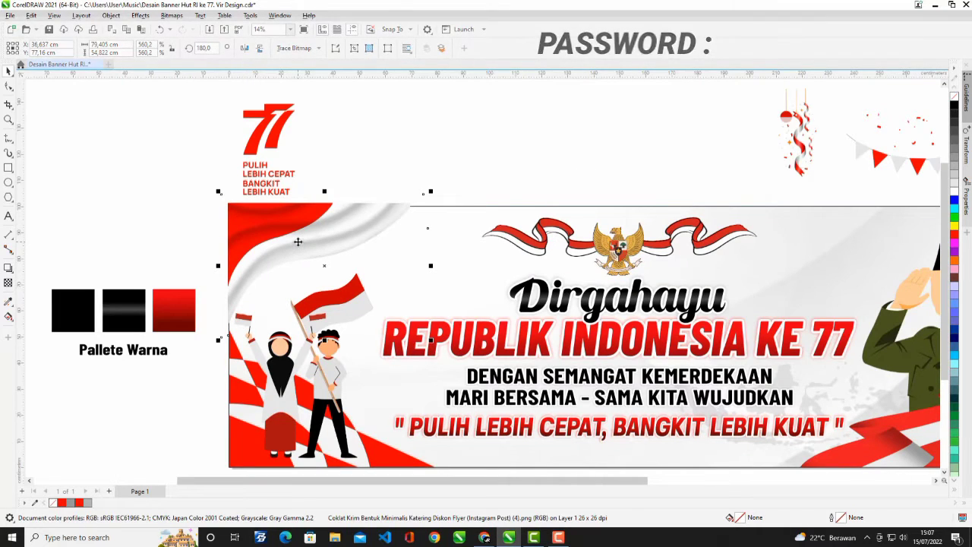
pyautogui.rightClick(298, 240)
pyautogui.click(349, 374)
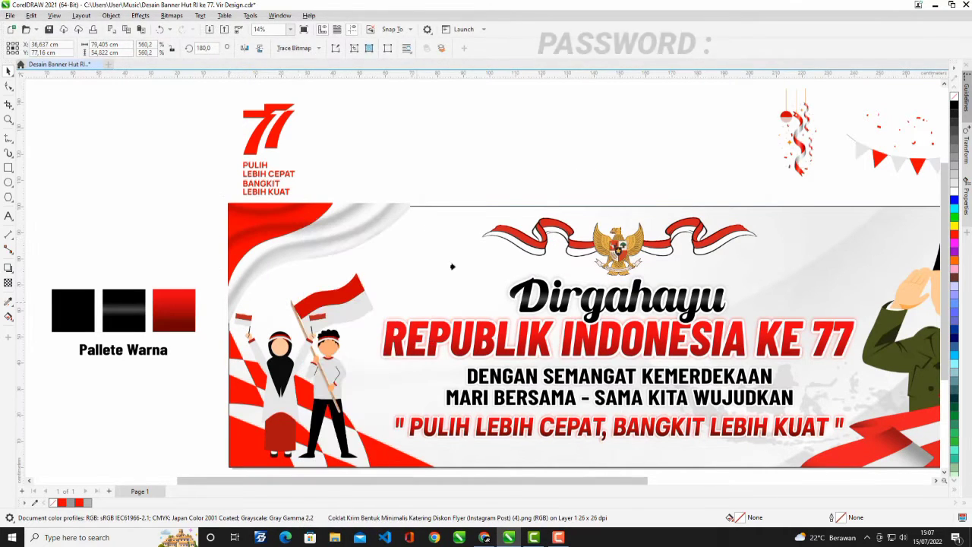
pyautogui.scroll(-1, 247, 220)
pyautogui.scroll(1, 271, 175)
# Move the "77" anniversary logo over the corner flag, centred at about X 12.6 cm, Y 79.7 cm
pyautogui.moveTo(278, 132); pyautogui.dragTo(266, 243)
pyautogui.scroll(1, 262, 243)
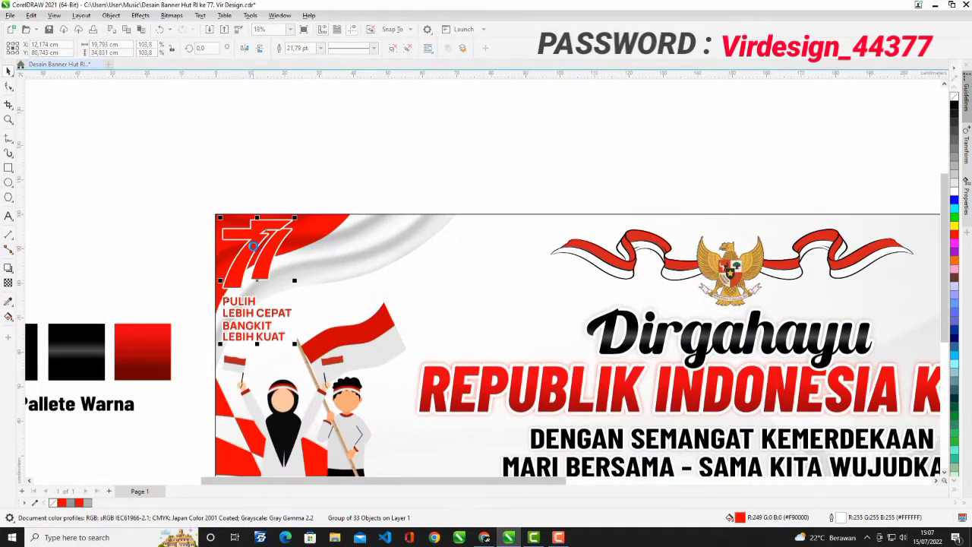
pyautogui.scroll(1, 254, 243)
pyautogui.scroll(1, 254, 244)
pyautogui.moveTo(269, 239); pyautogui.dragTo(289, 262)
pyautogui.scroll(-1, 272, 246)
pyautogui.scroll(1, 272, 246)
pyautogui.scroll(-1, 265, 225)
pyautogui.scroll(1, 278, 243)
pyautogui.scroll(-3, 228, 251)
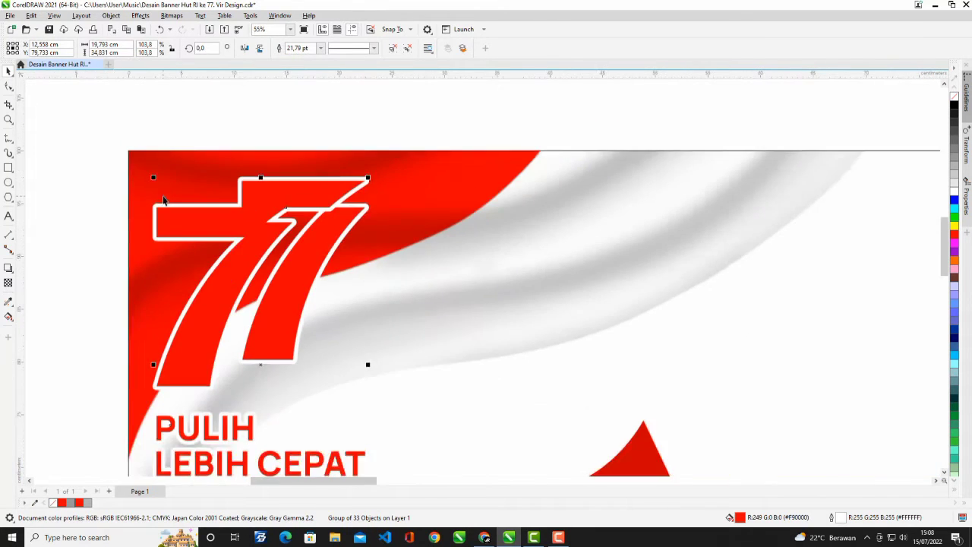
pyautogui.scroll(-5, 213, 259)
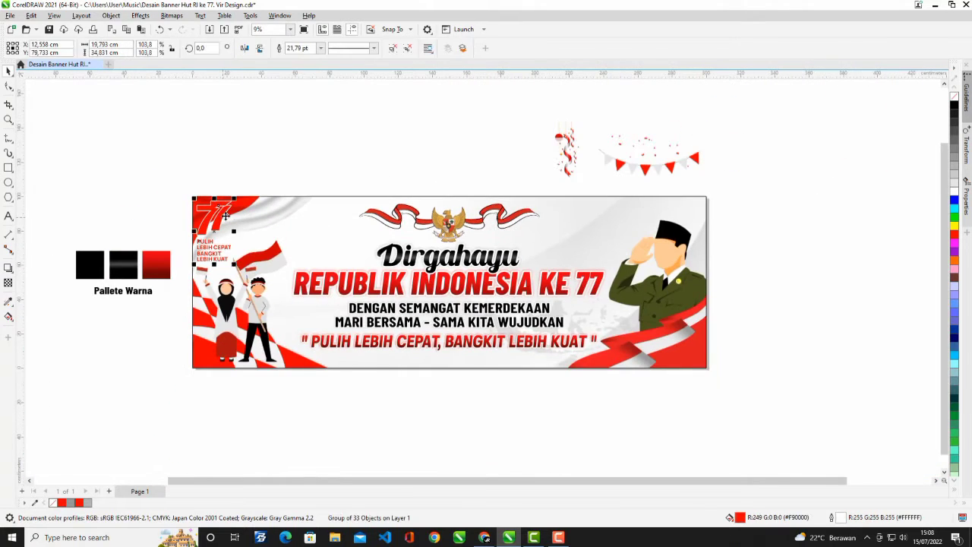
# PowerClip the "77" logo group inside the banner rectangle
pyautogui.rightClick(227, 218)
pyautogui.click(286, 339)
pyautogui.click(266, 211)
pyautogui.scroll(-3, 259, 182)
pyautogui.click(291, 157)
# Delete the long red bar above the banner
pyautogui.scroll(3, 443, 196)
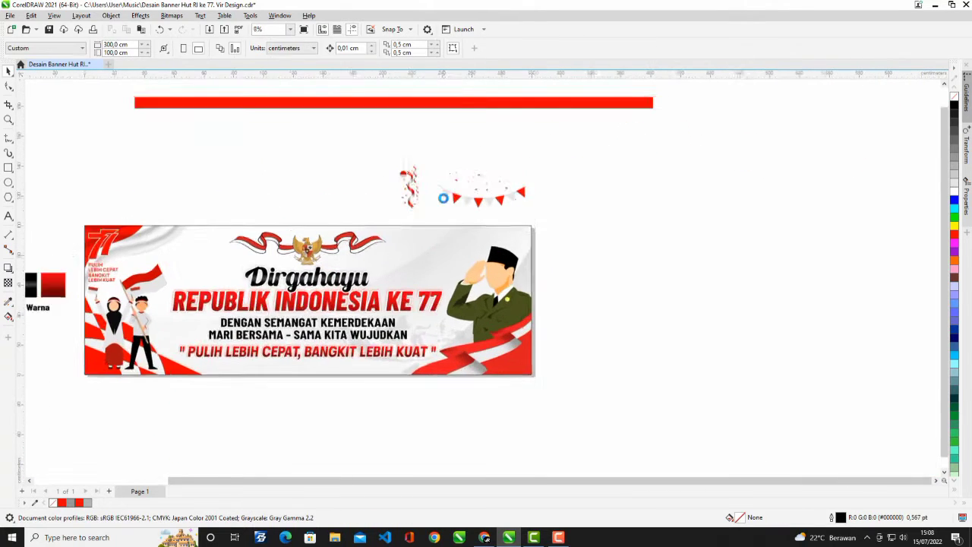
pyautogui.scroll(-2, 352, 240)
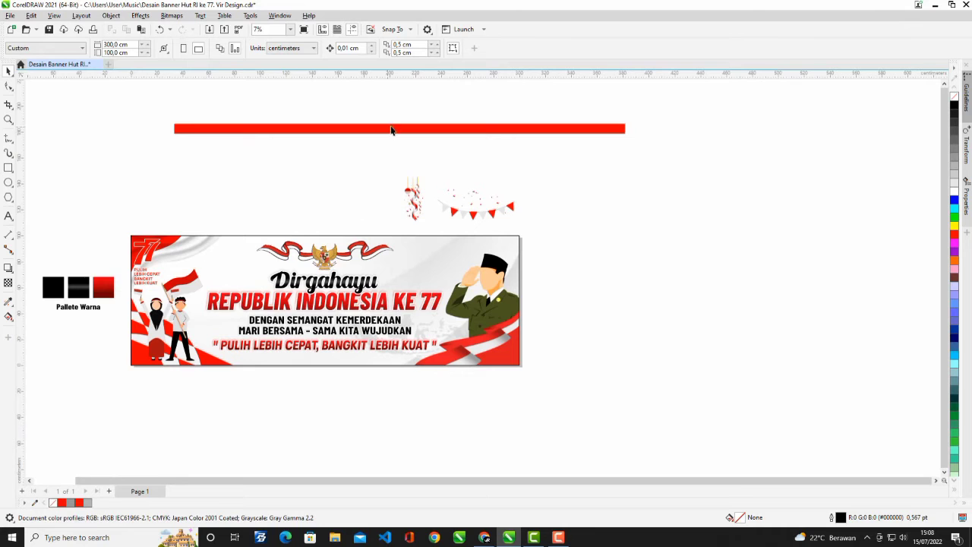
pyautogui.click(395, 132)
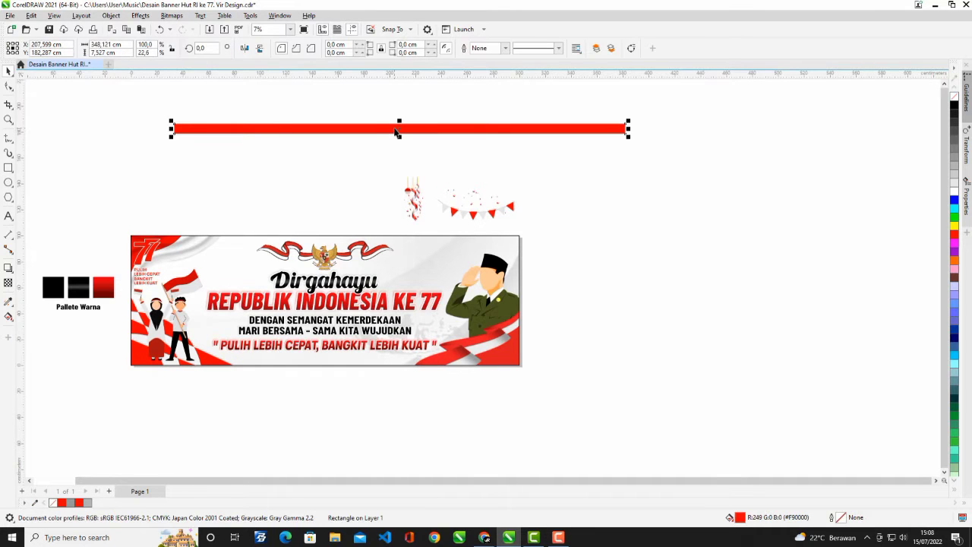
pyautogui.press('Delete')
# Place a copy of the hanging streamers at the banner's upper-right corner, at about X 293.6 cm, Y 86.9 cm
pyautogui.scroll(1, 513, 135)
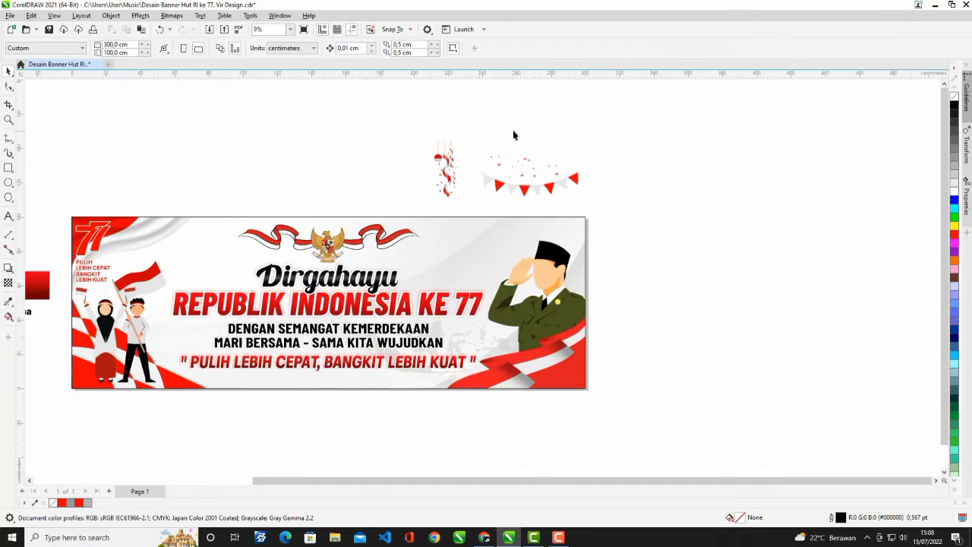
pyautogui.click(516, 175)
pyautogui.scroll(2, 532, 179)
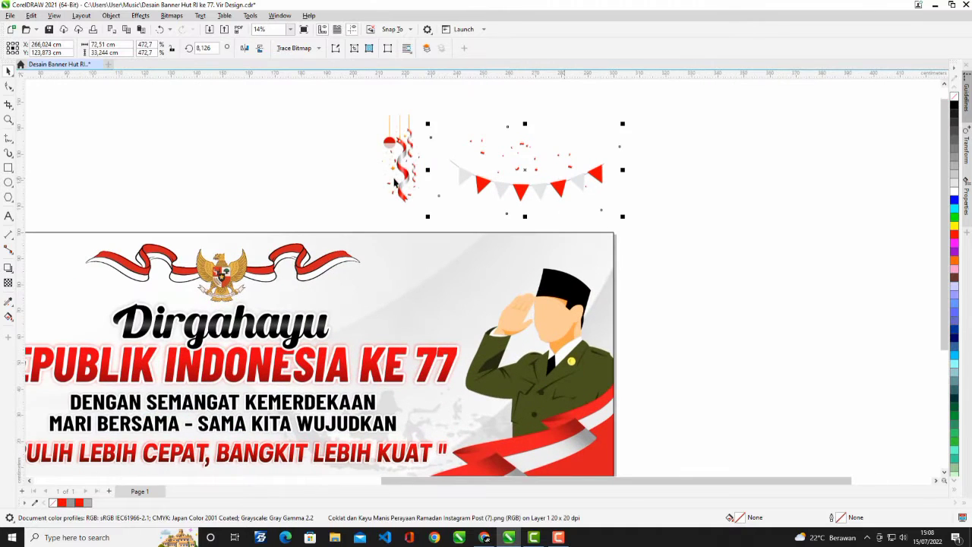
pyautogui.moveTo(504, 227); pyautogui.dragTo(607, 251)
pyautogui.rightClick(597, 264)
pyautogui.scroll(2, 601, 263)
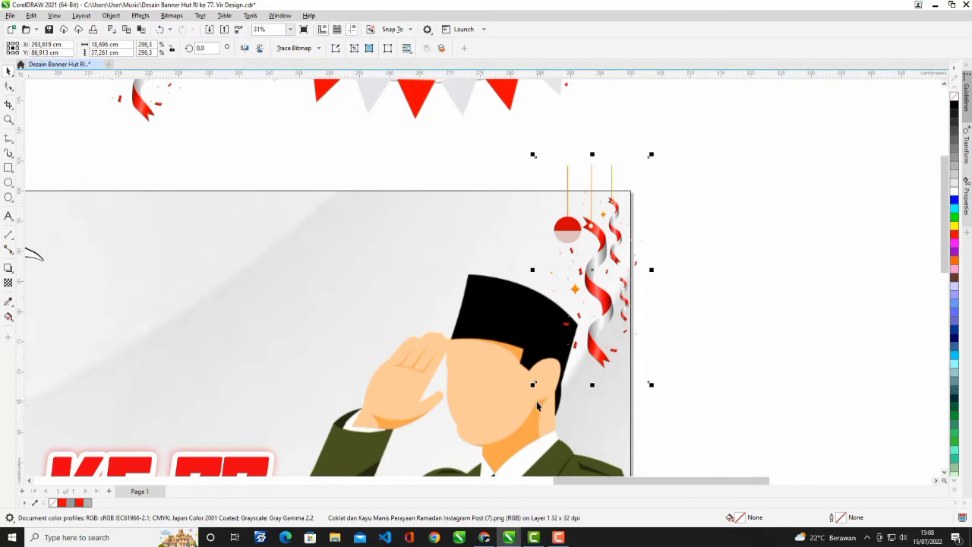
# Scale the corner streamers down to about 14.9 x 29.6 cm and place a copy of them outside the banner's right edge
pyautogui.moveTo(533, 386); pyautogui.dragTo(558, 338)
pyautogui.moveTo(608, 280); pyautogui.dragTo(729, 223)
pyautogui.scroll(-1, 600, 270)
pyautogui.rightClick(729, 223)
pyautogui.scroll(-1, 562, 258)
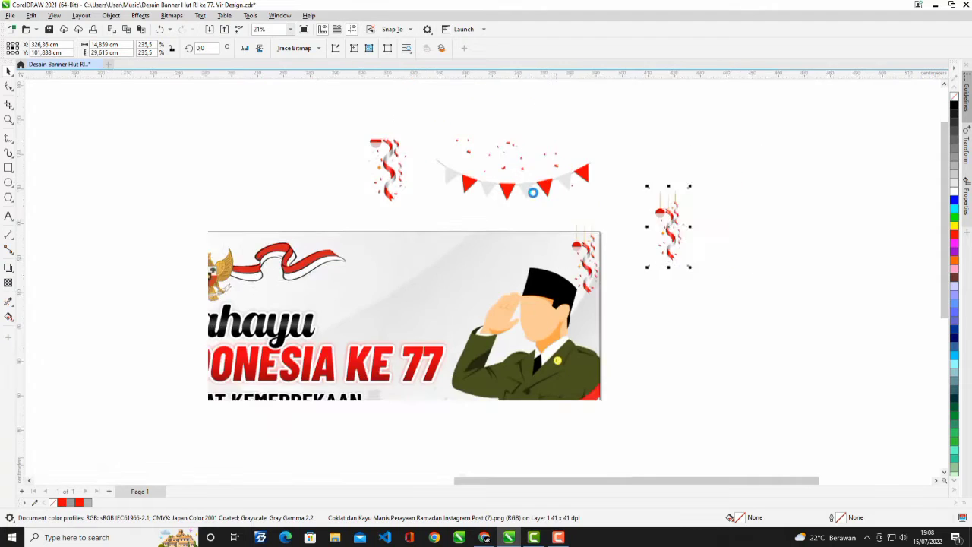
# Place a copy of the pennant bunting over the banner's upper-right corner at about X 270.7 cm, Y 103.3 cm and move the original above the emblem
pyautogui.click(555, 181)
pyautogui.moveTo(555, 181); pyautogui.dragTo(567, 235)
pyautogui.rightClick(568, 234)
pyautogui.scroll(1, 607, 195)
pyautogui.click(609, 192)
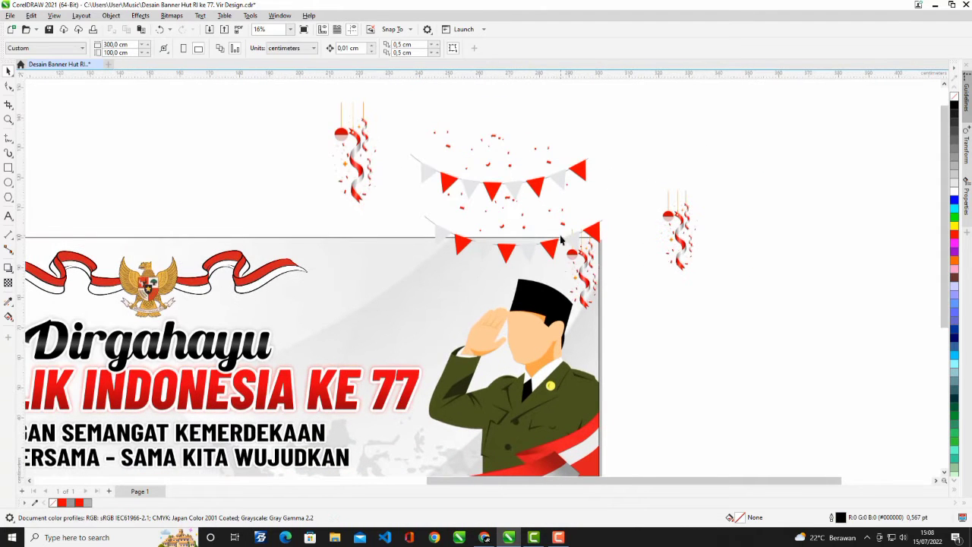
pyautogui.click(547, 174)
pyautogui.moveTo(547, 174); pyautogui.dragTo(184, 133)
# Rotate the corner bunting clockwise, shift it along the banner's upper-right edge and PowerClip it inside the banner rectangle
pyautogui.click(522, 226)
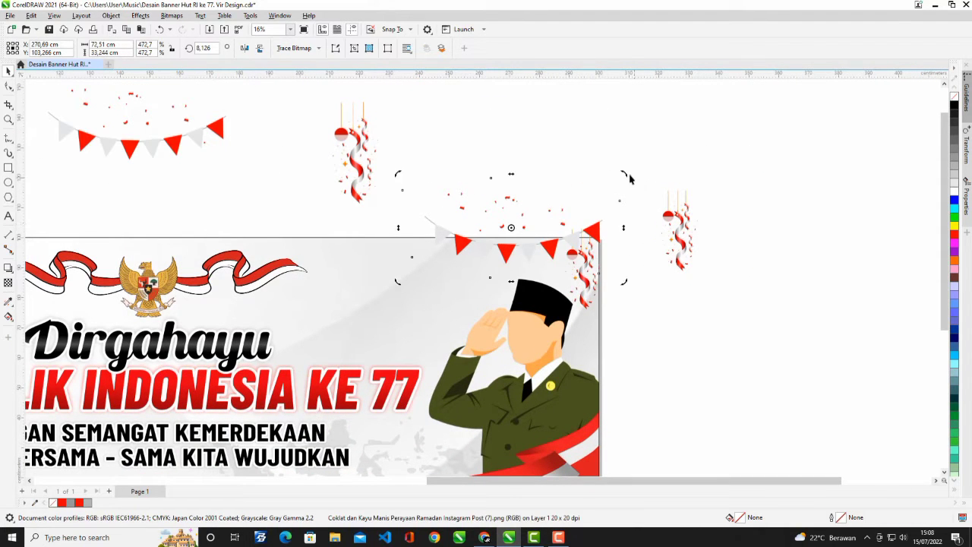
pyautogui.moveTo(630, 179); pyautogui.dragTo(641, 233)
pyautogui.moveTo(548, 249); pyautogui.dragTo(536, 257)
pyautogui.rightClick(536, 256)
pyautogui.click(584, 371)
pyautogui.click(319, 322)
pyautogui.scroll(-1, 577, 184)
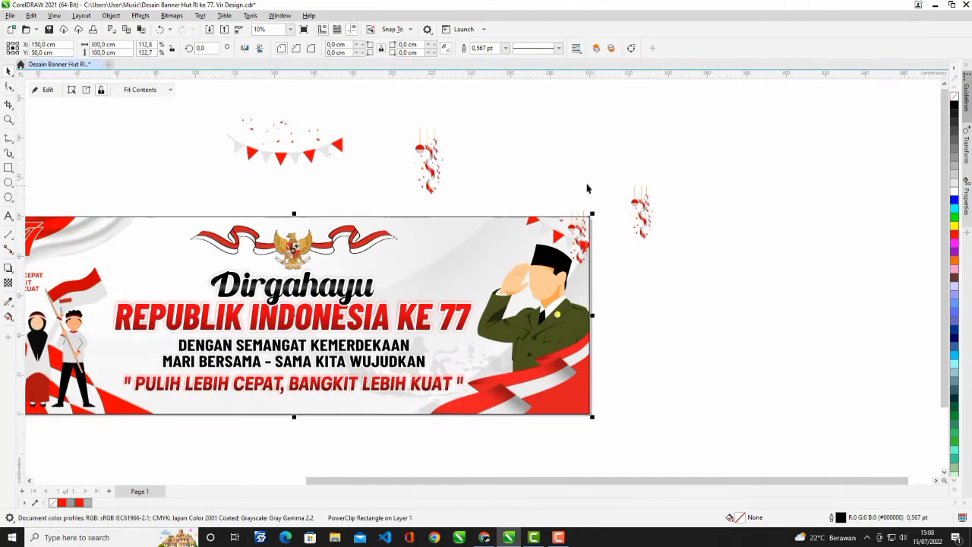
# Mirror the remaining bunting horizontally, place it beside the corner bunting at about X 242.8 cm, Y 96 cm and rotate it to about 165.7 degrees
pyautogui.scroll(1, 449, 163)
pyautogui.click(259, 155)
pyautogui.moveTo(259, 154); pyautogui.dragTo(485, 239)
pyautogui.scroll(1, 501, 229)
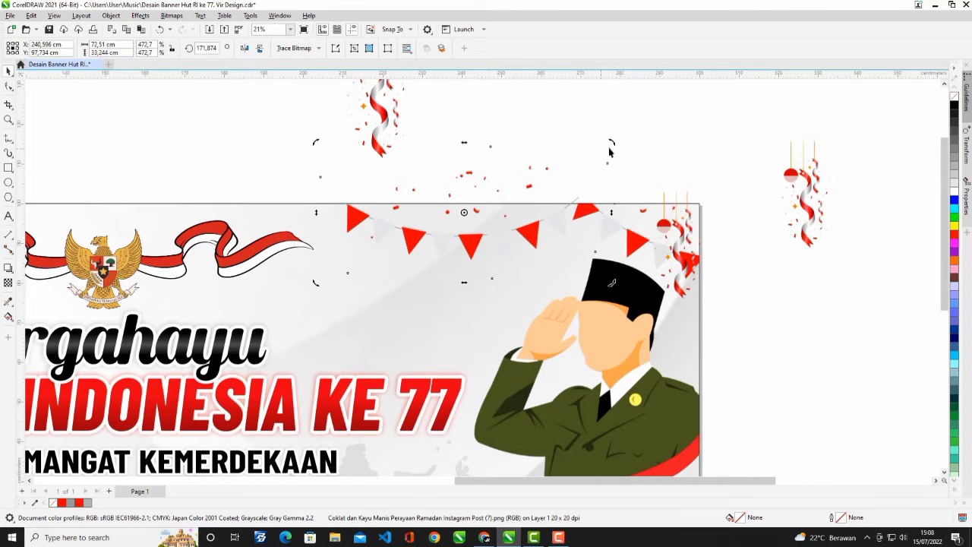
pyautogui.moveTo(611, 144); pyautogui.dragTo(618, 159)
pyautogui.moveTo(506, 241); pyautogui.dragTo(476, 240)
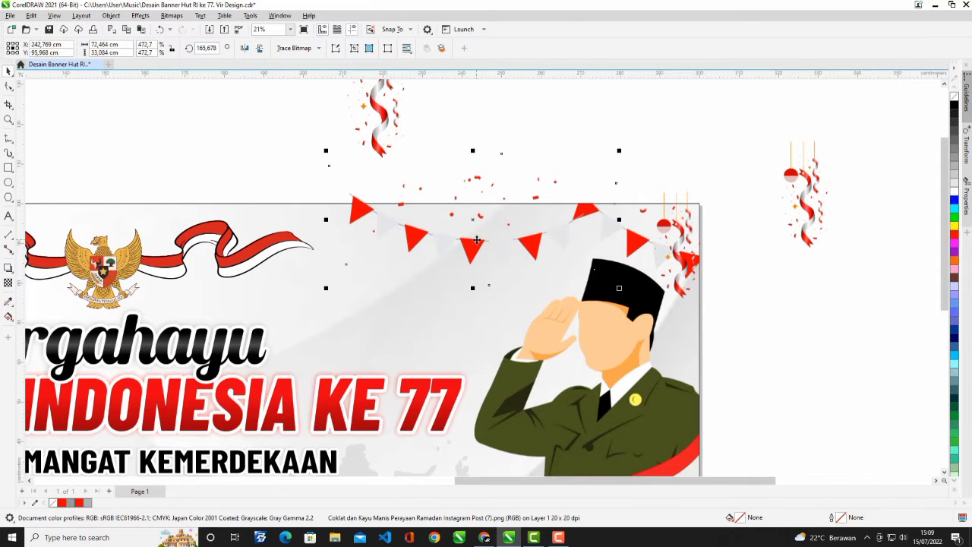
# PowerClip the mirrored bunting inside the banner rectangle and place a copy of it above the banner's upper-left part at about X 57.5 cm, Y 142.3 cm
pyautogui.rightClick(477, 240)
pyautogui.click(524, 374)
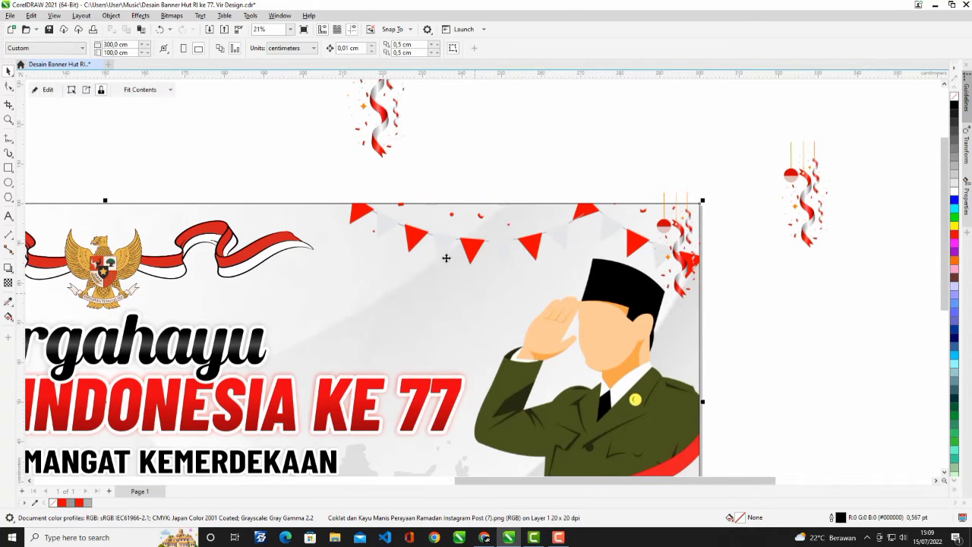
pyautogui.rightClick(477, 211)
pyautogui.click(505, 226)
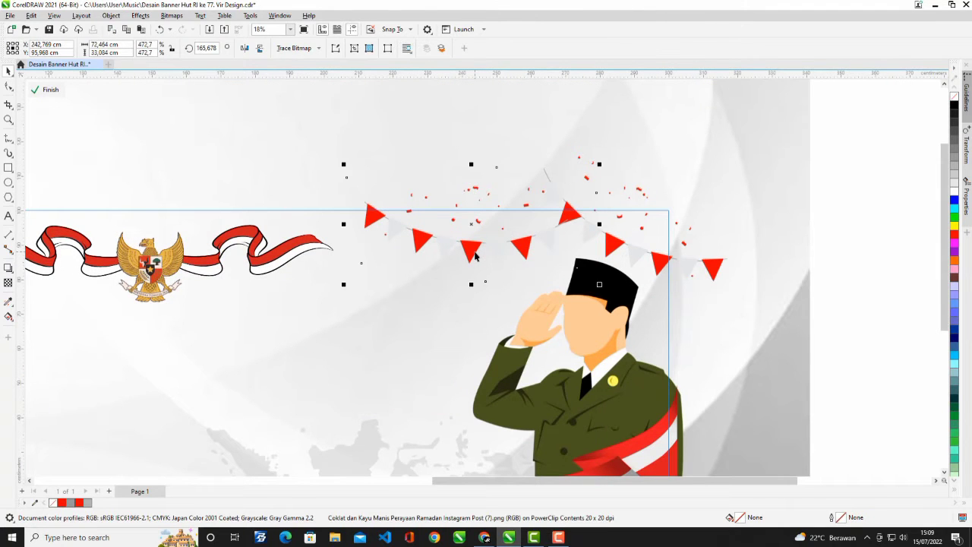
pyautogui.click(47, 91)
pyautogui.scroll(-3, 467, 193)
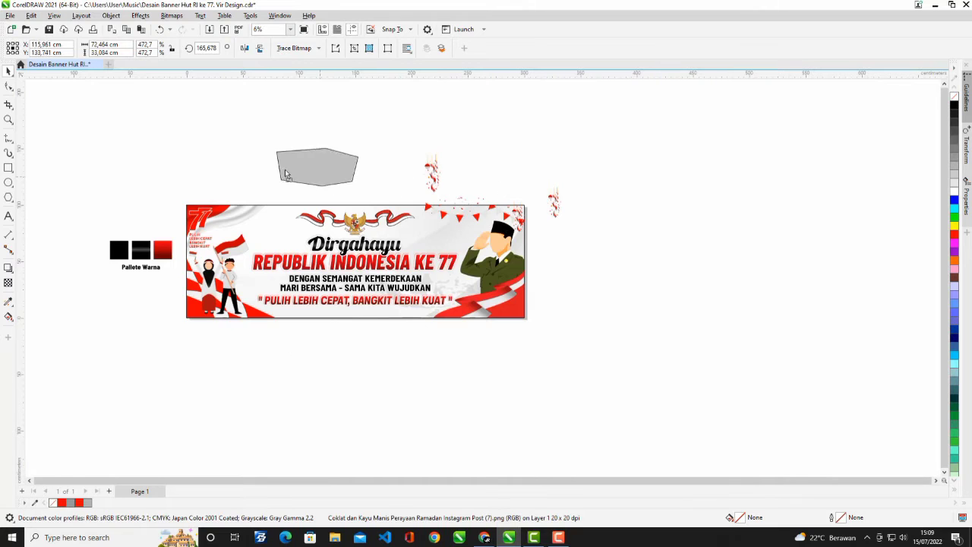
pyautogui.moveTo(286, 174); pyautogui.dragTo(199, 156)
# Shift the gray abstract background inside the banner's PowerClip to about X 170.6 cm, Y 55.6 cm and finish editing the contents
pyautogui.rightClick(428, 244)
pyautogui.click(483, 227)
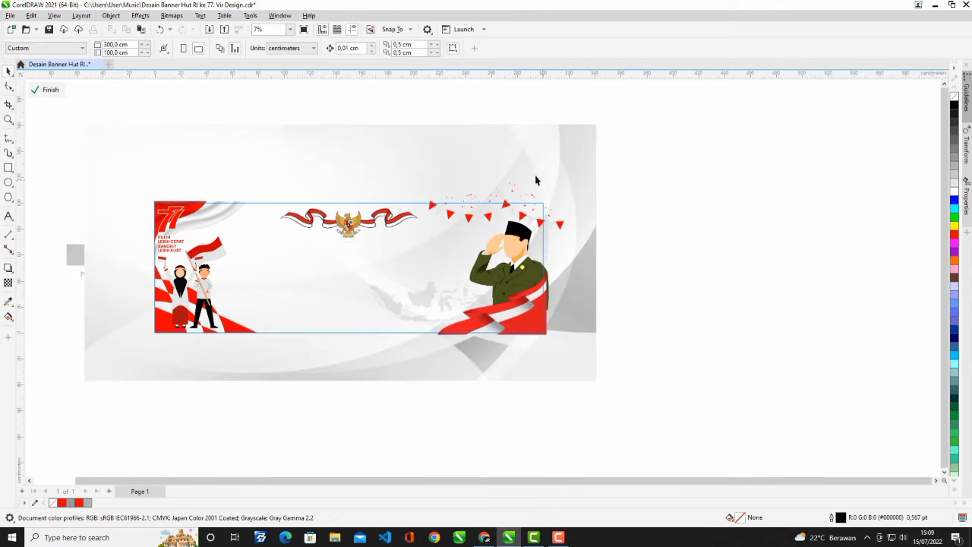
pyautogui.moveTo(536, 180); pyautogui.dragTo(561, 178)
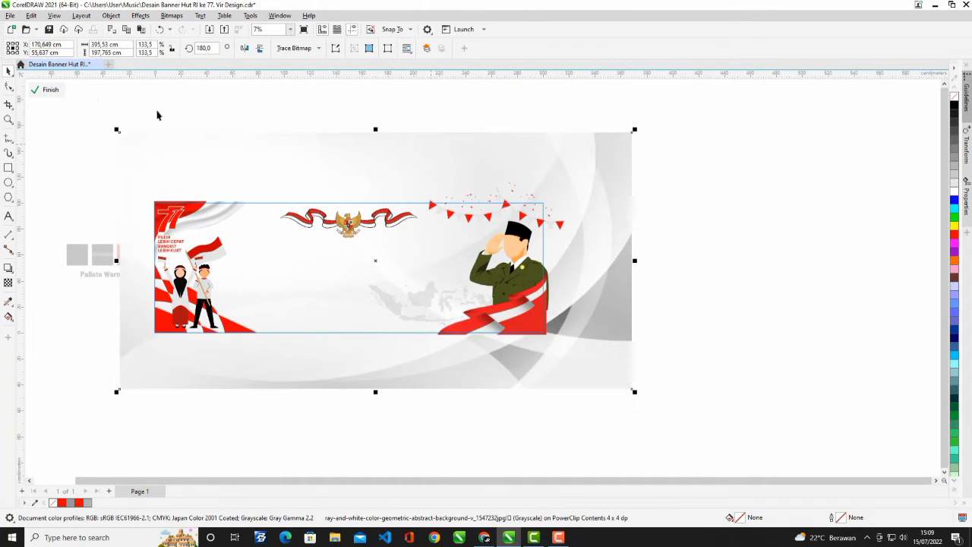
pyautogui.click(48, 90)
pyautogui.scroll(2, 337, 200)
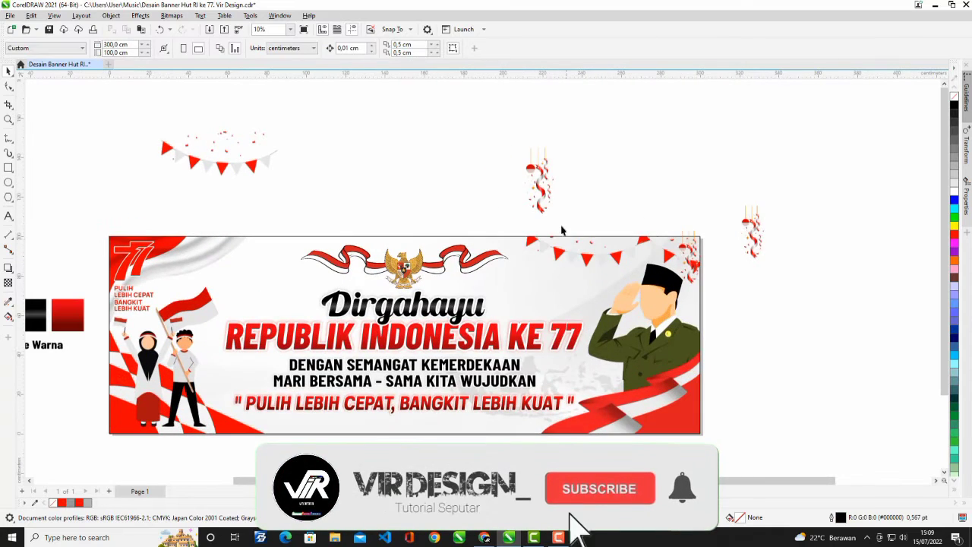
# Place a copy of the streamers above the banner at the left end of the right-hand bunting and scale it to about 12.2 x 24.35 cm
pyautogui.scroll(2, 550, 185)
pyautogui.moveTo(538, 179); pyautogui.dragTo(520, 282)
pyautogui.rightClick(520, 282)
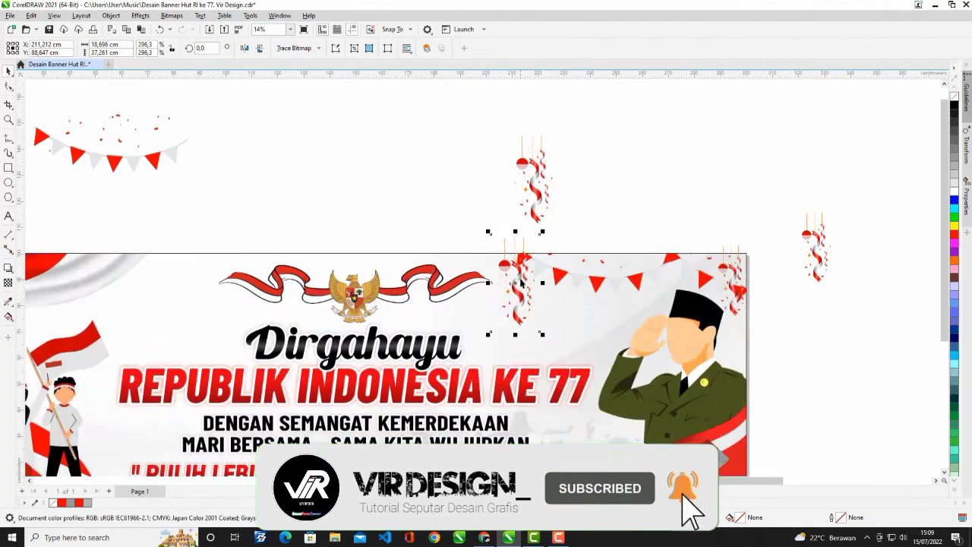
pyautogui.scroll(1, 524, 277)
pyautogui.moveTo(544, 229); pyautogui.dragTo(513, 269)
pyautogui.scroll(3, 514, 278)
pyautogui.scroll(2, 512, 269)
pyautogui.scroll(1, 465, 244)
pyautogui.click(464, 245)
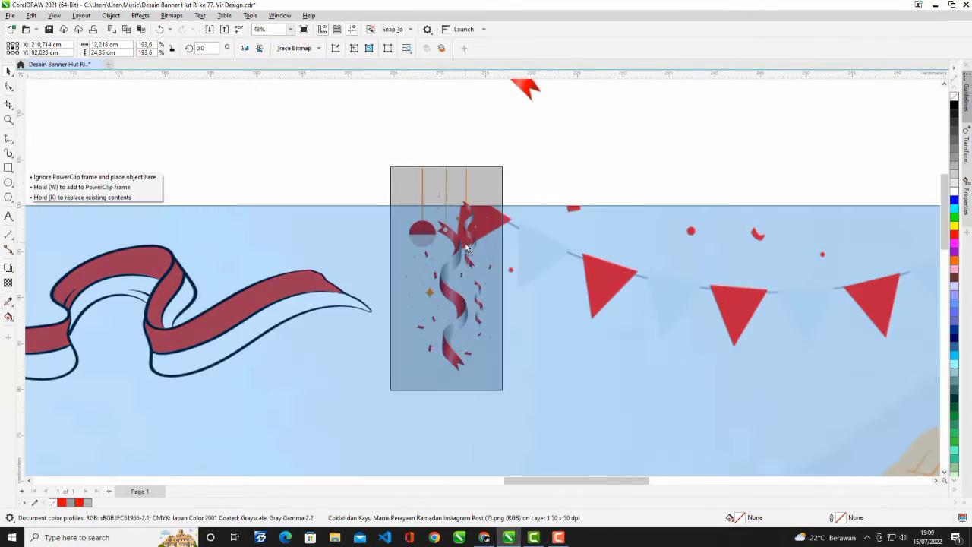
# Reduce the copied streamers to about 10.9 x 21.7 cm over the bunting's left end near X 210.5 cm, Y 93.5 cm and PowerClip them inside the banner
pyautogui.moveTo(458, 245); pyautogui.dragTo(447, 225)
pyautogui.scroll(-2, 443, 228)
pyautogui.scroll(1, 440, 229)
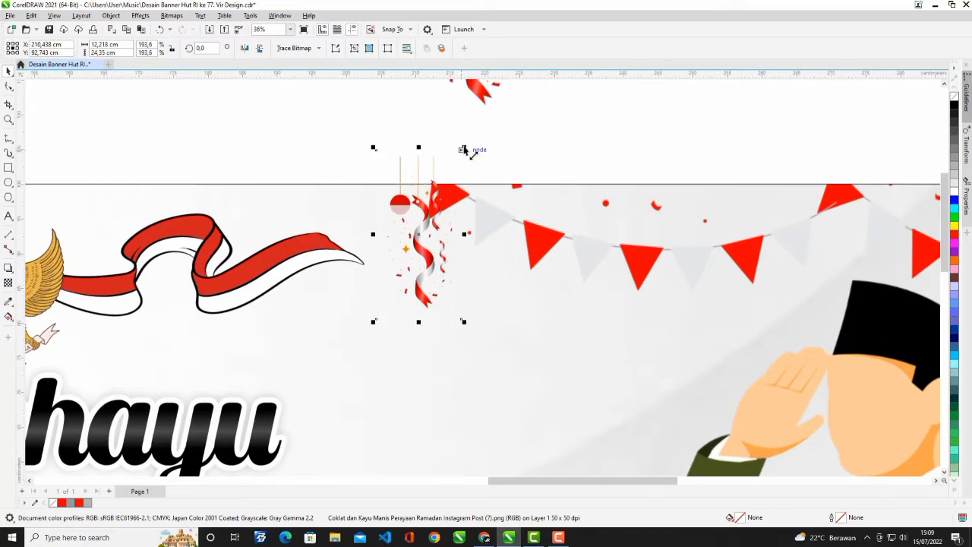
pyautogui.moveTo(465, 148); pyautogui.dragTo(459, 155)
pyautogui.scroll(1, 427, 238)
pyautogui.moveTo(426, 238); pyautogui.dragTo(428, 232)
pyautogui.scroll(-3, 405, 216)
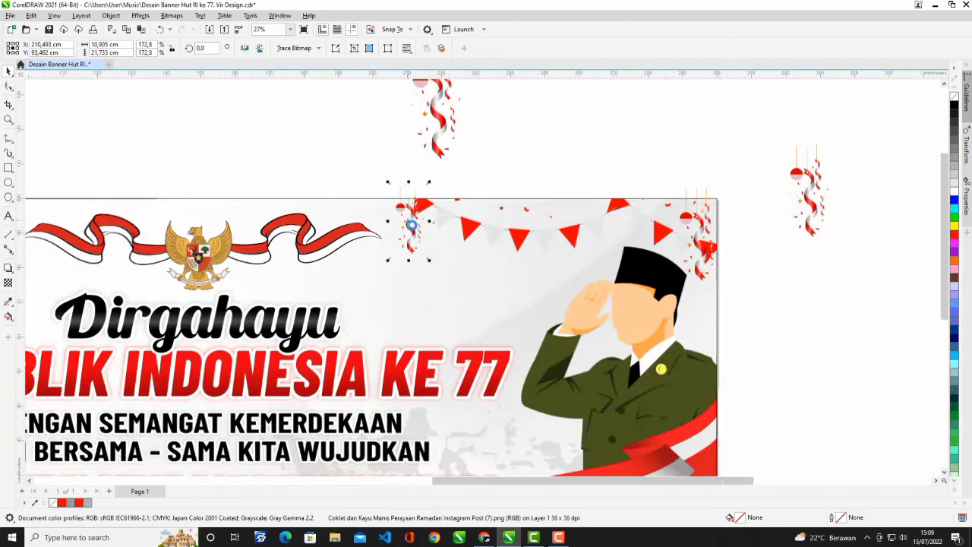
pyautogui.rightClick(412, 218)
pyautogui.click(452, 371)
pyautogui.scroll(-1, 447, 290)
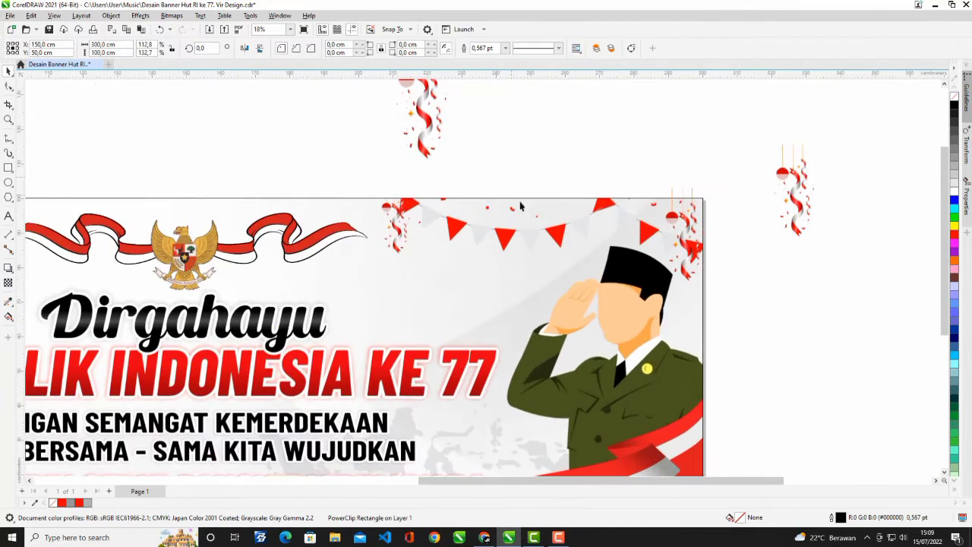
# Within the banner's PowerClip contents, copy the bunting and its small streamers to the upper-left side at about X 76.4 cm, Y 96 cm
pyautogui.rightClick(540, 212)
pyautogui.click(577, 228)
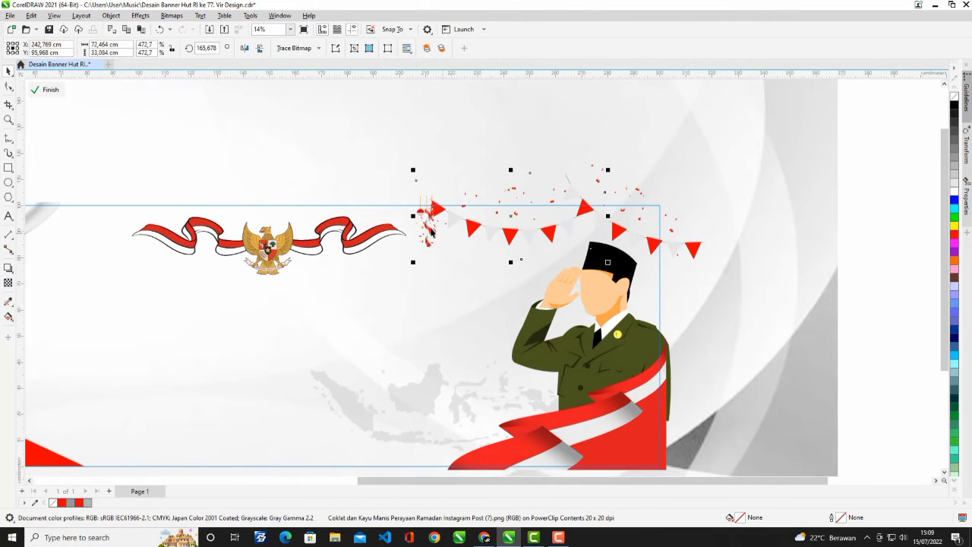
pyautogui.scroll(-1, 484, 218)
pyautogui.moveTo(485, 218); pyautogui.dragTo(155, 218)
pyautogui.rightClick(155, 218)
pyautogui.scroll(-2, 166, 205)
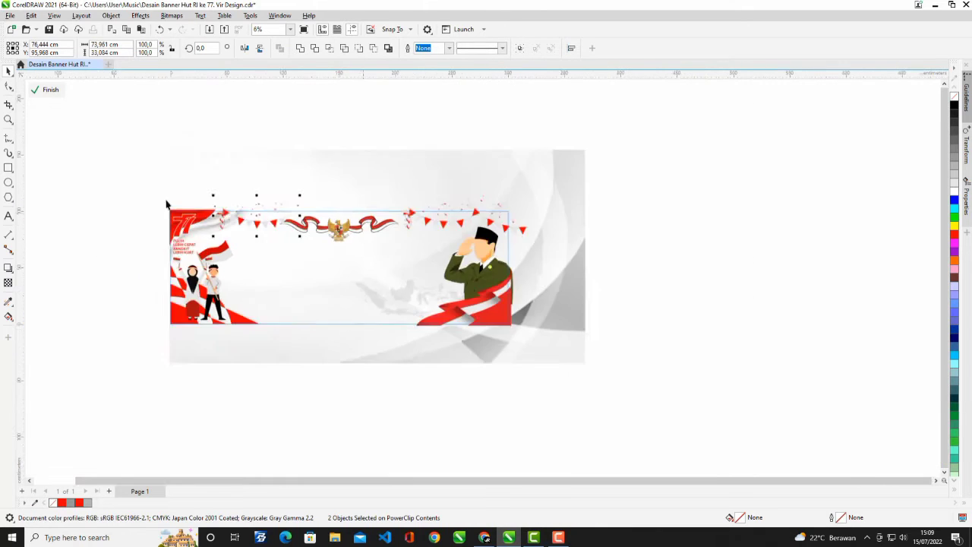
# Mirror the copied bunting and streamers horizontally, fit them slightly smaller between the 77 logo and the emblem ribbon, and finish editing the PowerClip
pyautogui.scroll(2, 144, 194)
pyautogui.click(245, 48)
pyautogui.scroll(1, 386, 256)
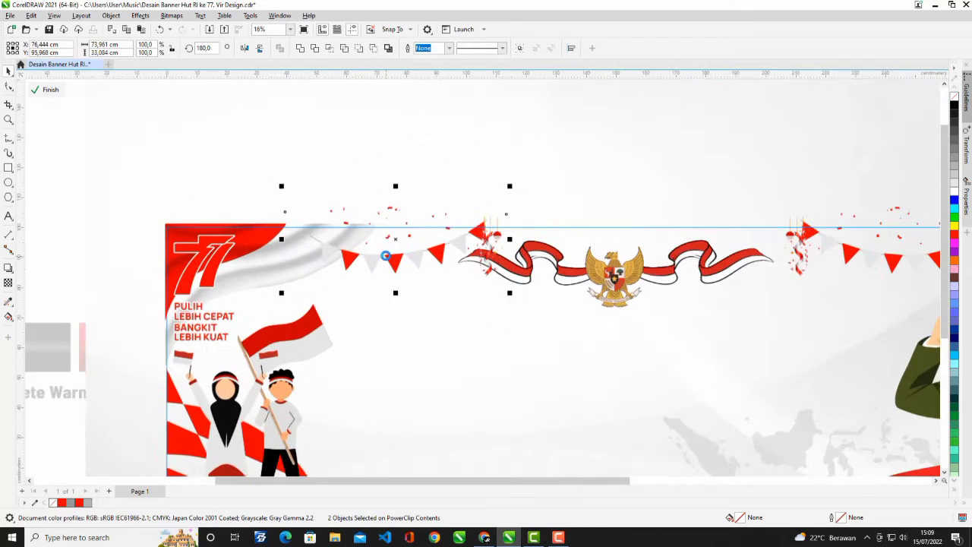
pyautogui.moveTo(386, 256); pyautogui.dragTo(320, 240)
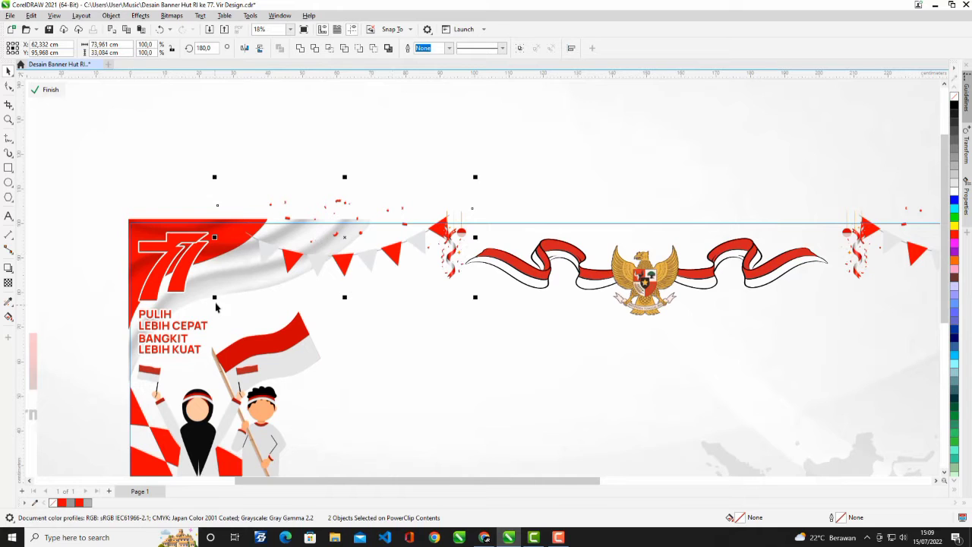
pyautogui.moveTo(215, 297); pyautogui.dragTo(230, 293)
pyautogui.scroll(1, 428, 228)
pyautogui.moveTo(410, 246); pyautogui.dragTo(390, 255)
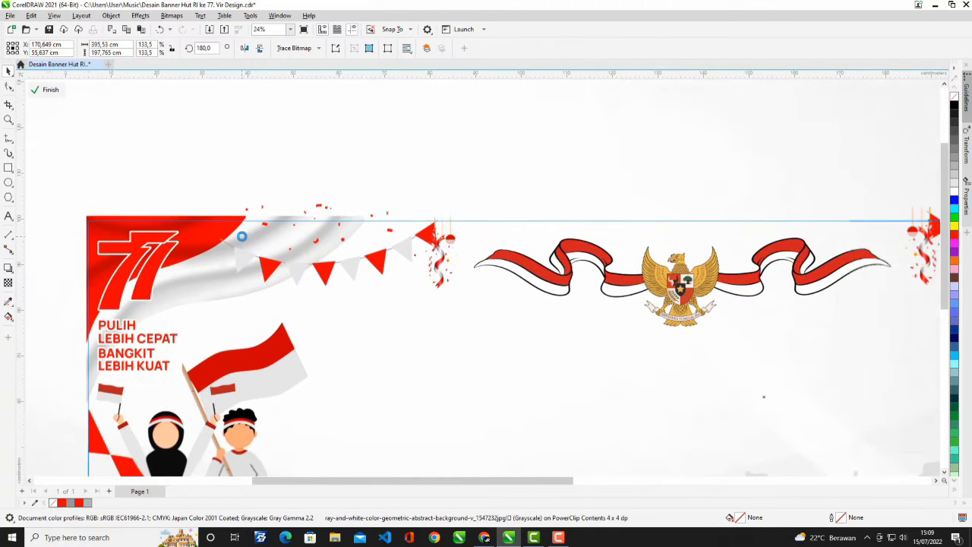
pyautogui.scroll(-1, 262, 253)
pyautogui.scroll(-1, 287, 243)
# Delete the leftover bunting copy above the banner's upper-left part
pyautogui.click(309, 135)
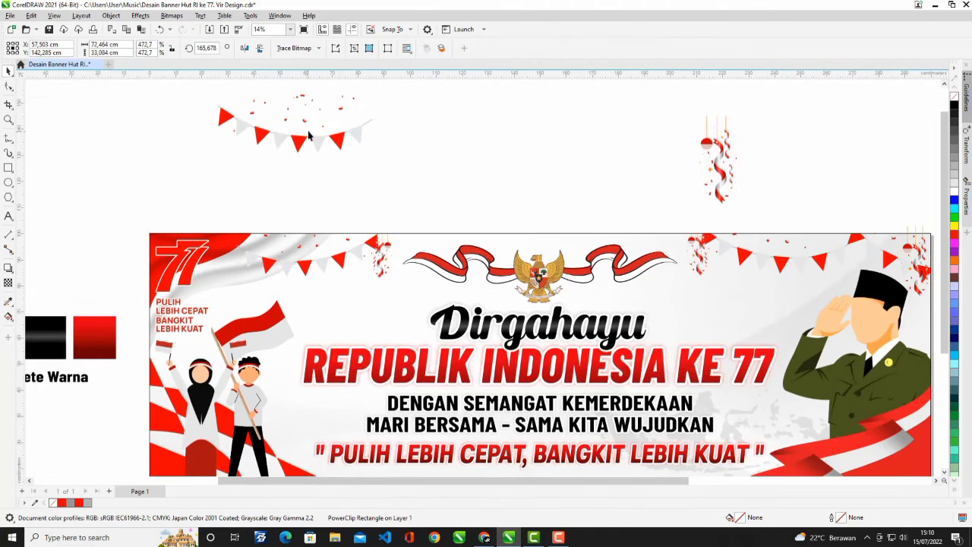
pyautogui.scroll(-3, 366, 208)
pyautogui.press('Delete')
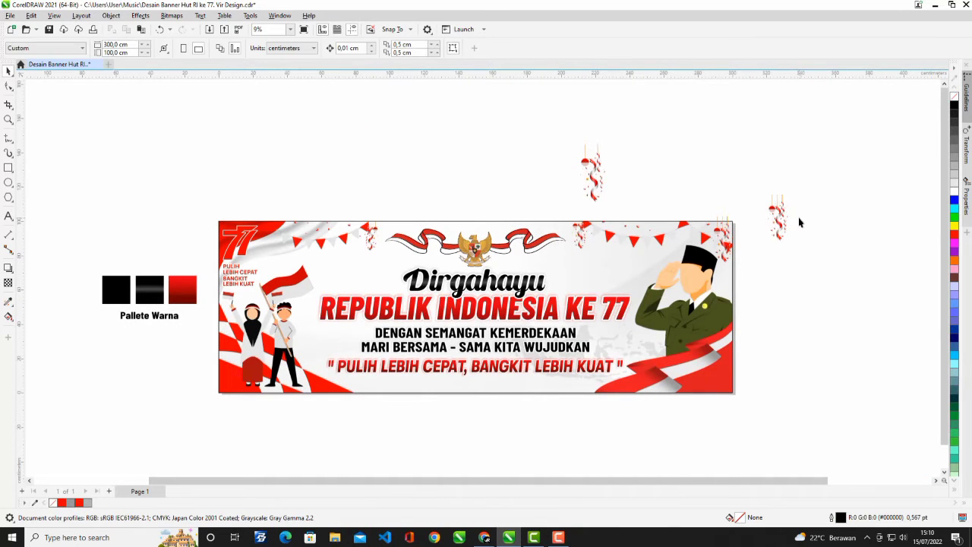
# Move the streamers from outside the banner's right edge to its upper-left corner at about X 28.9 cm, Y 96.2 cm
pyautogui.click(777, 215)
pyautogui.moveTo(339, 204); pyautogui.dragTo(268, 226)
pyautogui.scroll(2, 265, 225)
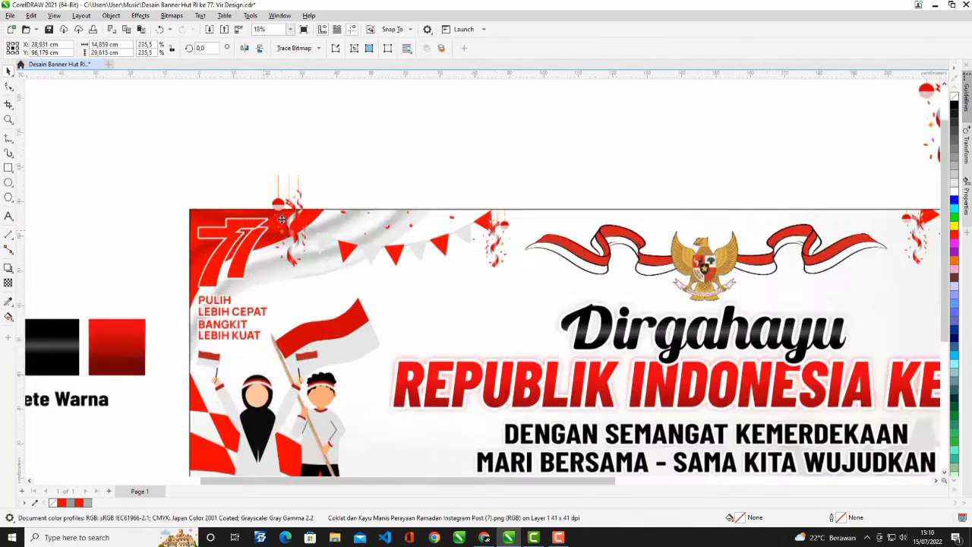
# Scale the upper-left streamers to about 13.9 x 27.7 cm, set them at about X 33.4 cm, Y 97 cm and PowerClip them inside the banner
pyautogui.moveTo(337, 133); pyautogui.dragTo(331, 143)
pyautogui.moveTo(282, 257); pyautogui.dragTo(319, 257)
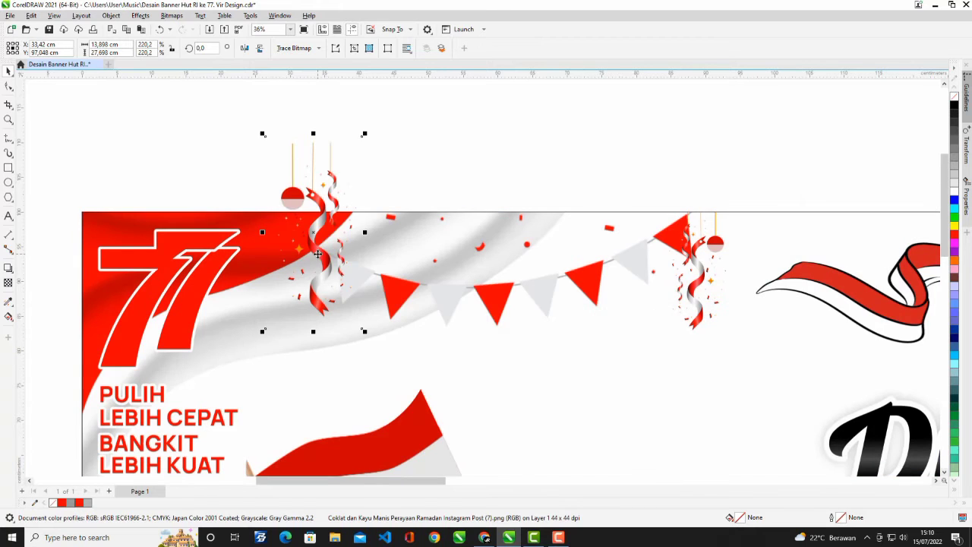
pyautogui.rightClick(318, 254)
pyautogui.click(383, 372)
pyautogui.scroll(-5, 409, 177)
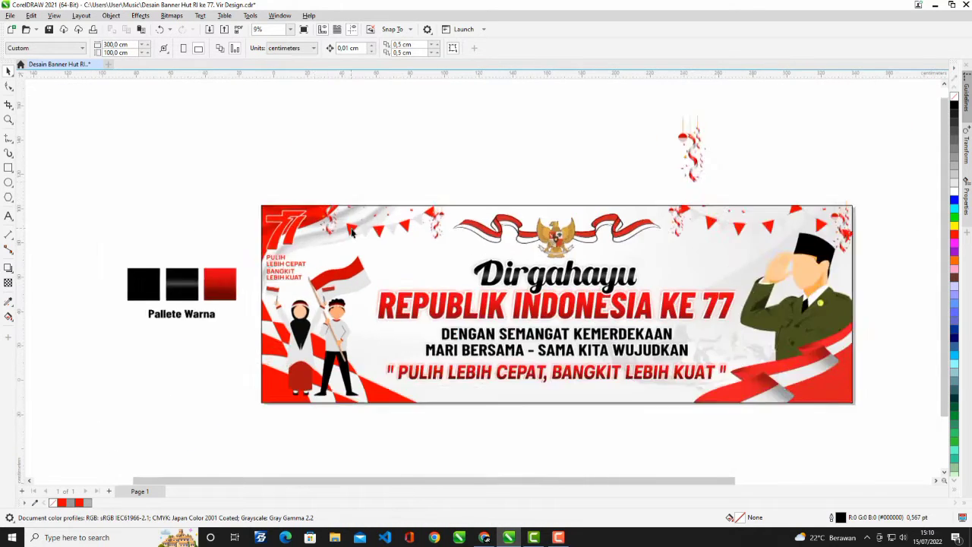
# Delete the leftover streamers above the banner
pyautogui.click(635, 139)
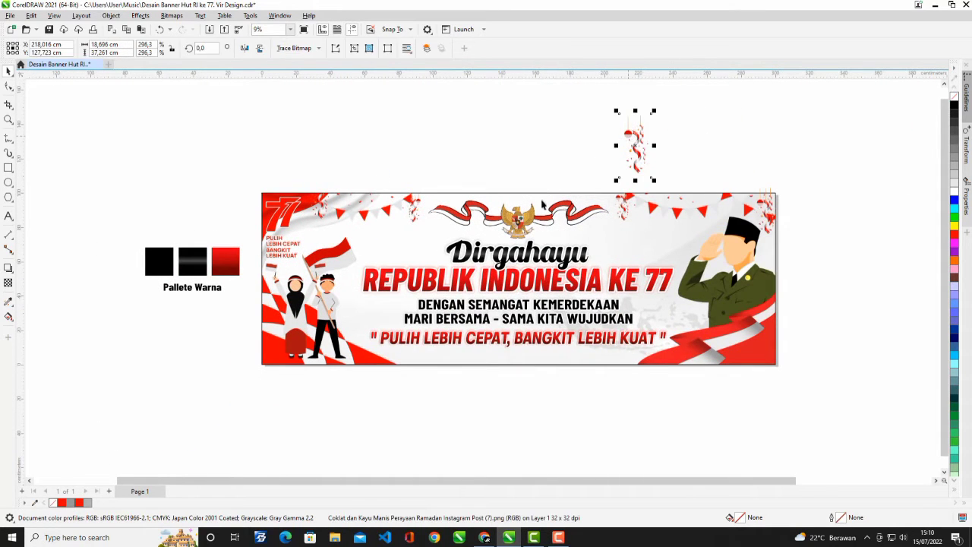
pyautogui.scroll(1, 546, 302)
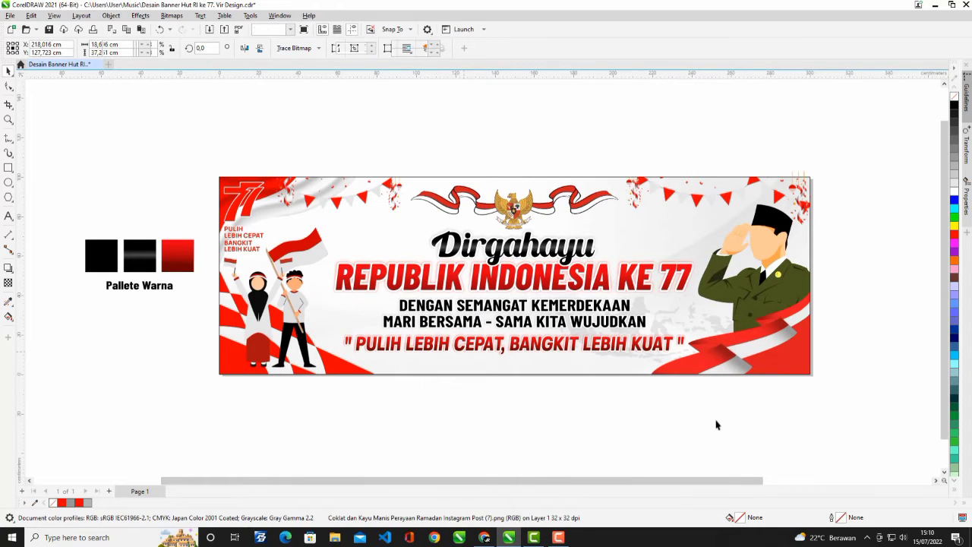
# Lower the two-line black text and the red slogan together to about X 149.5 cm, Y 22.3 cm
pyautogui.moveTo(735, 421); pyautogui.dragTo(307, 292)
pyautogui.scroll(2, 613, 343)
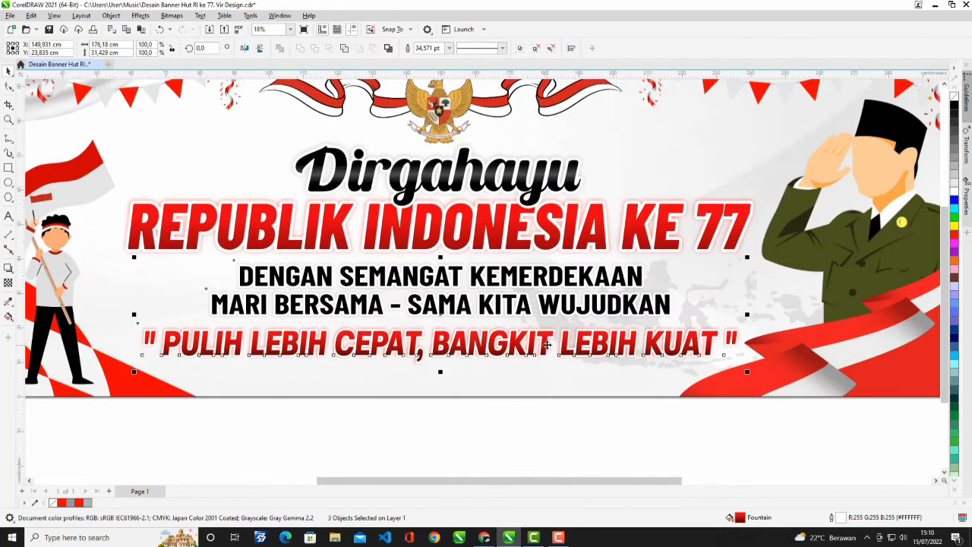
pyautogui.moveTo(545, 346); pyautogui.dragTo(547, 357)
pyautogui.scroll(-1, 545, 382)
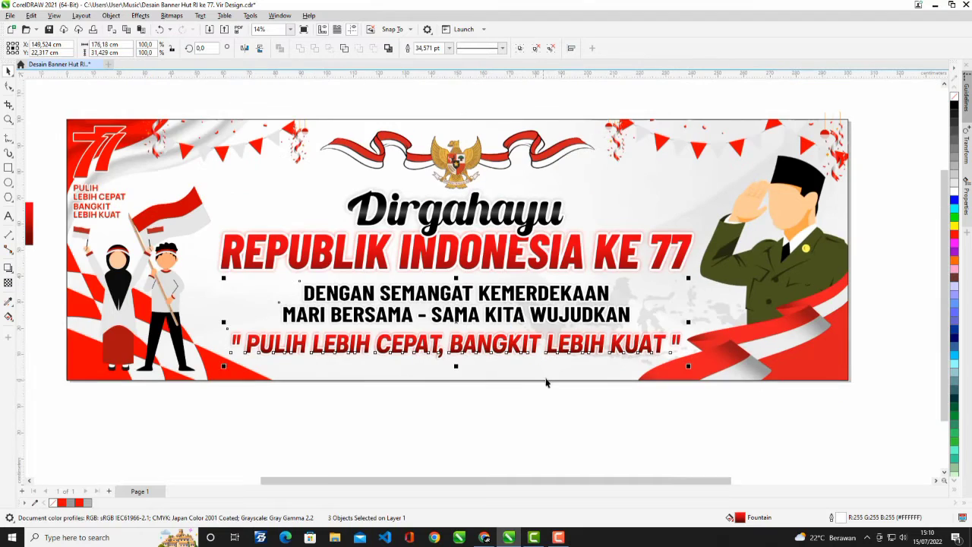
# Group the two-line black text with its outline and center it horizontally on the banner at X 150 cm
pyautogui.scroll(3, 517, 340)
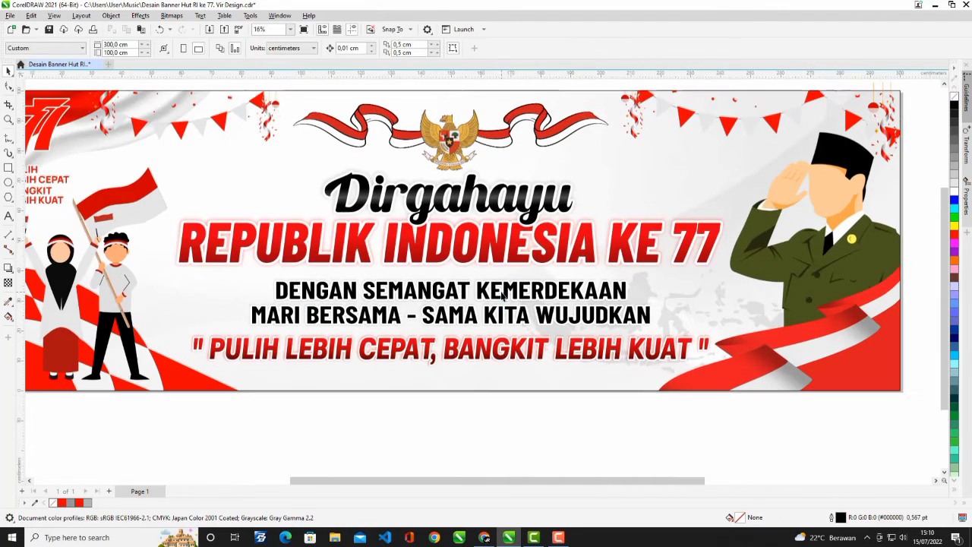
pyautogui.hotkey('ctrl', 'g')
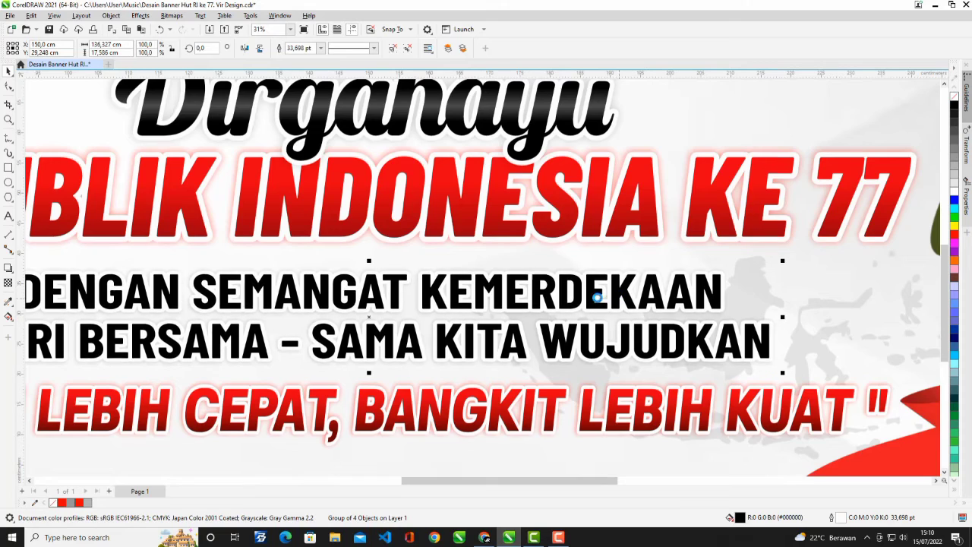
pyautogui.scroll(-3, 597, 298)
pyautogui.scroll(1, 532, 260)
# Lower the title "REPUBLIK INDONESIA KE 77" to about Y 48.6 cm and center it horizontally on the banner rectangle
pyautogui.click(532, 260)
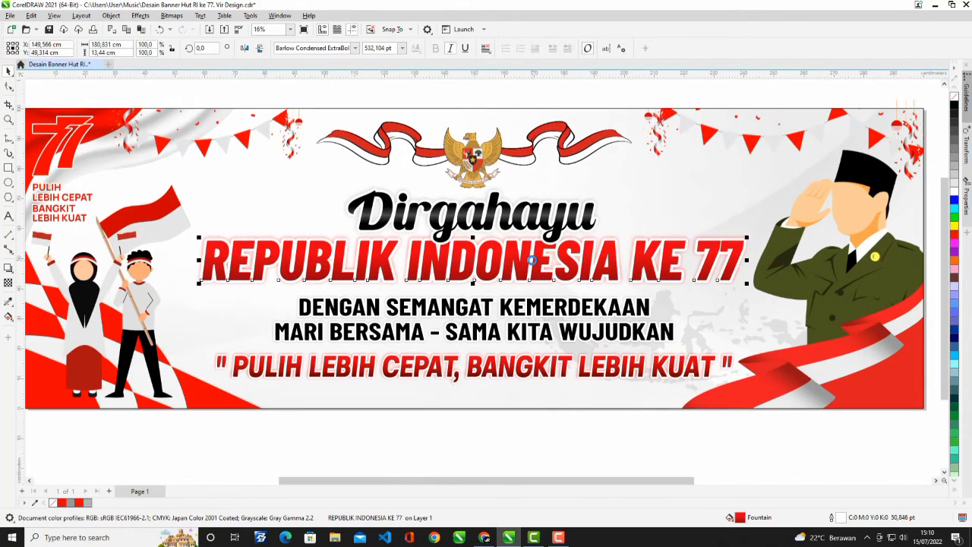
pyautogui.scroll(3, 532, 259)
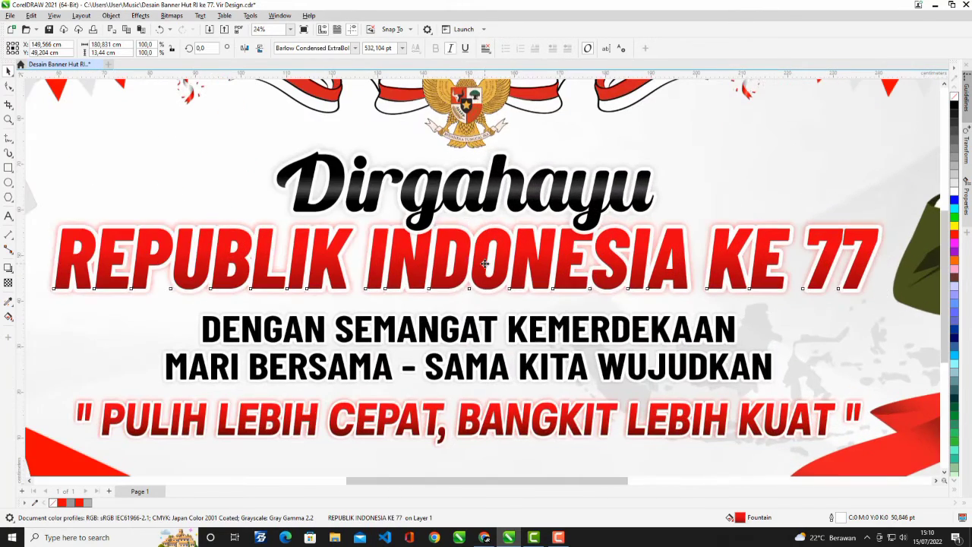
pyautogui.moveTo(486, 263); pyautogui.dragTo(483, 266)
pyautogui.scroll(-2, 488, 264)
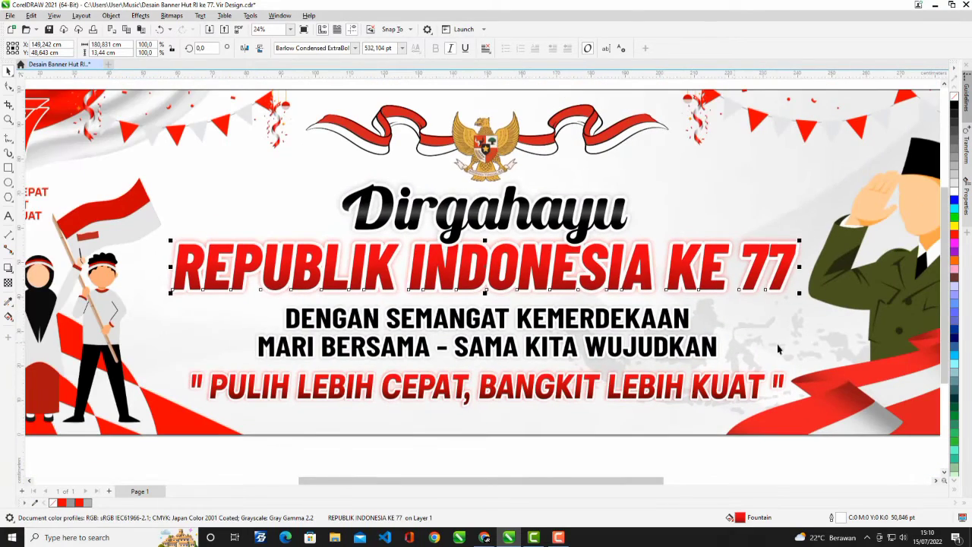
pyautogui.keyDown('shift'); pyautogui.click(777, 347); pyautogui.keyUp('shift')
pyautogui.scroll(-2, 594, 395)
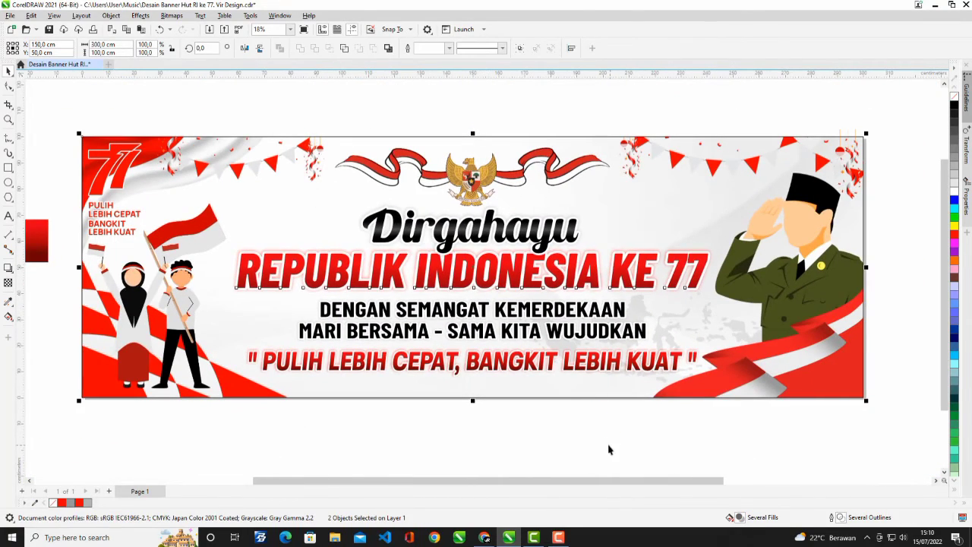
# Stretch the title "REPUBLIK INDONESIA KE 77" symmetrically about its center to a width of about 181.7 cm
pyautogui.click(693, 278)
pyautogui.scroll(3, 695, 281)
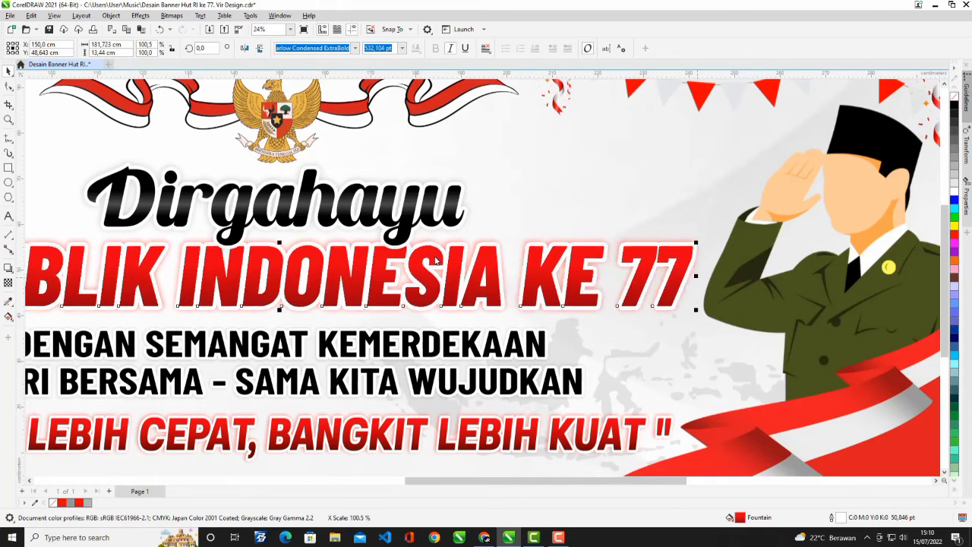
pyautogui.scroll(-4, 437, 253)
pyautogui.press('Escape')
# Nudge the "Dirgahayu" text slightly down and right to about X 149.2 cm, Y 63.1 cm
pyautogui.click(389, 231)
pyautogui.scroll(4, 395, 231)
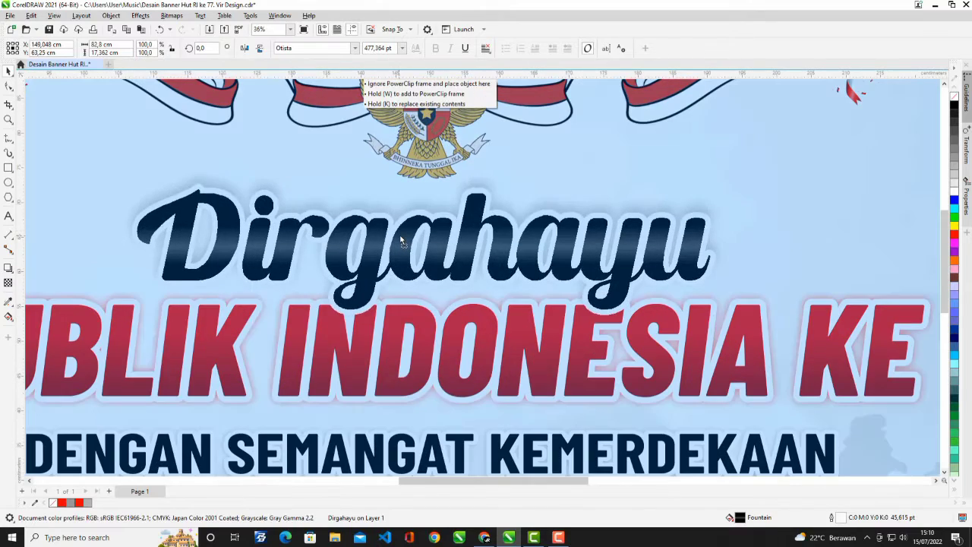
pyautogui.scroll(-3, 398, 233)
pyautogui.scroll(-3, 397, 233)
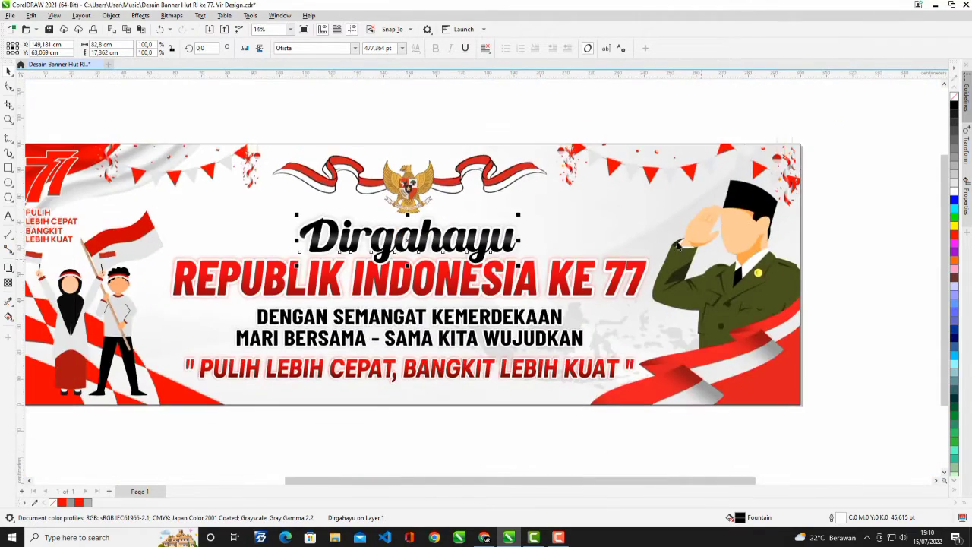
pyautogui.press('Escape')
# Delete the "Pallete Warna" colour swatches and their label beside the banner
pyautogui.click(231, 304)
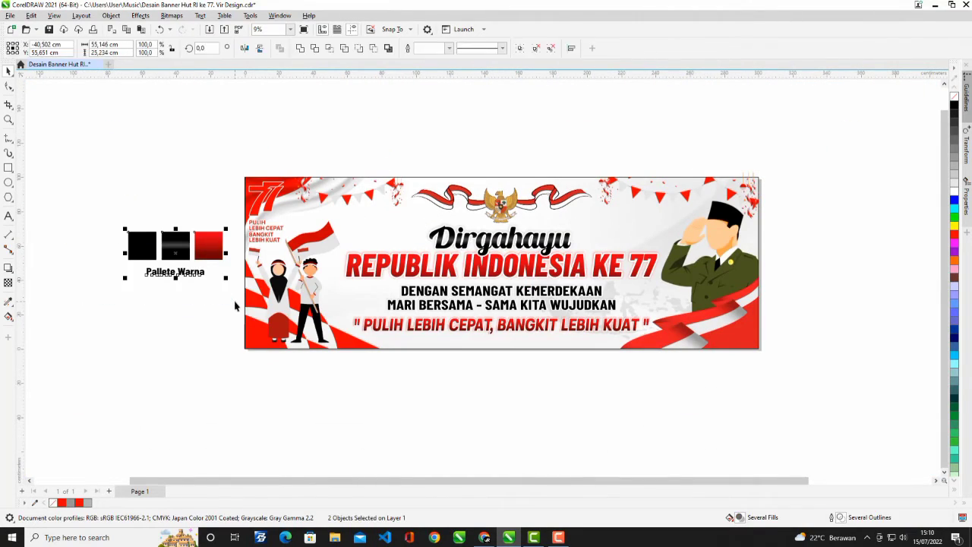
pyautogui.press('Delete')
pyautogui.scroll(2, 364, 319)
pyautogui.scroll(-2, 534, 281)
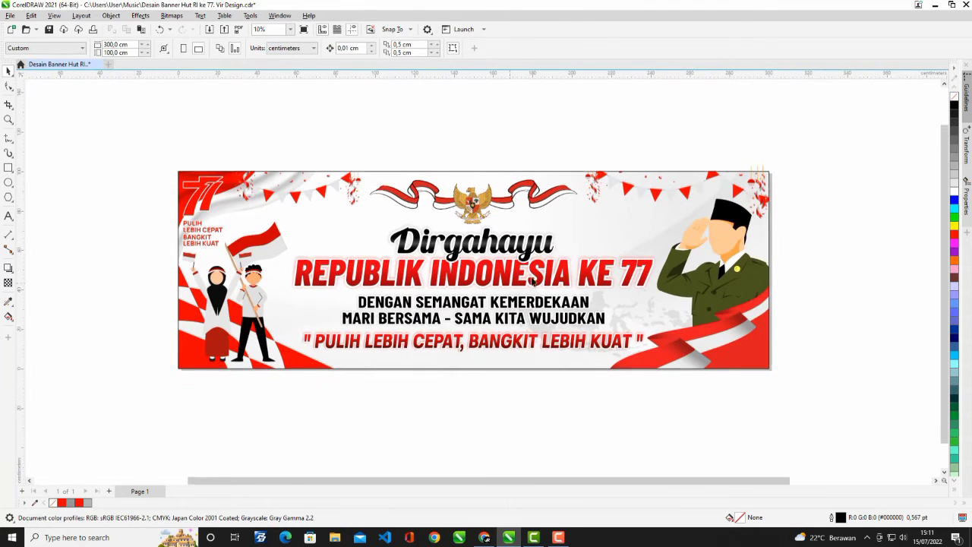
# Remove the outline from the banner's PowerClip rectangle
pyautogui.rightClick(955, 97)
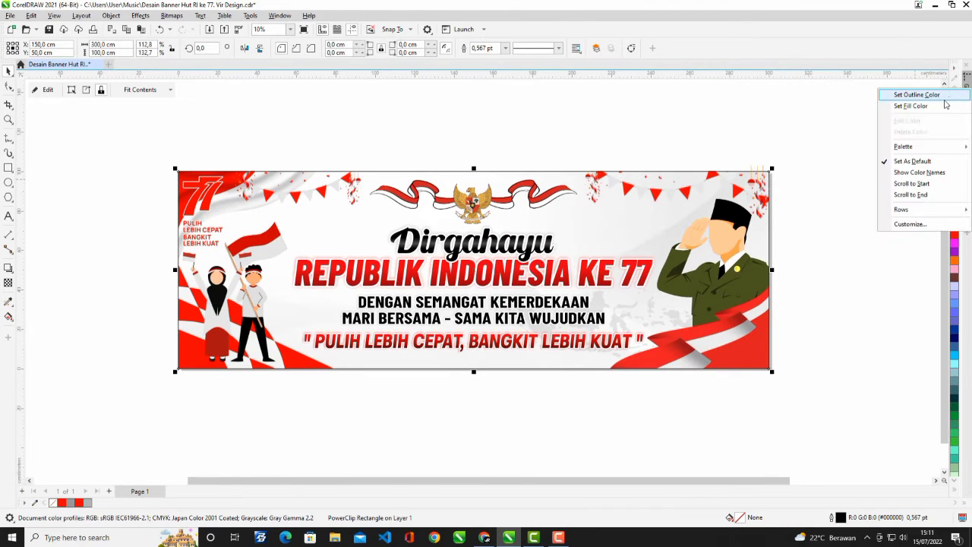
pyautogui.click(945, 99)
pyautogui.click(861, 116)
pyautogui.scroll(1, 790, 131)
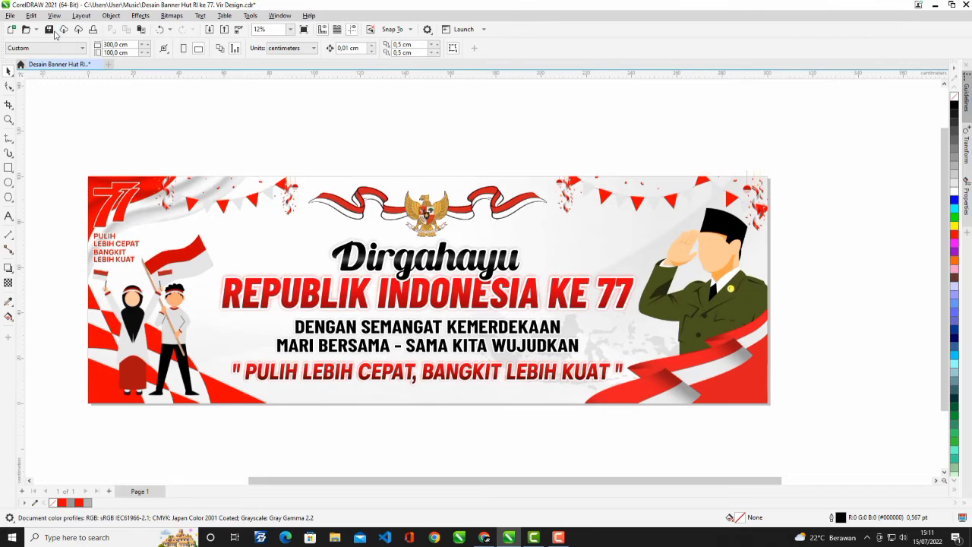
# Switch the interface colour theme from Light to a dark theme in the customization options
pyautogui.click(251, 17)
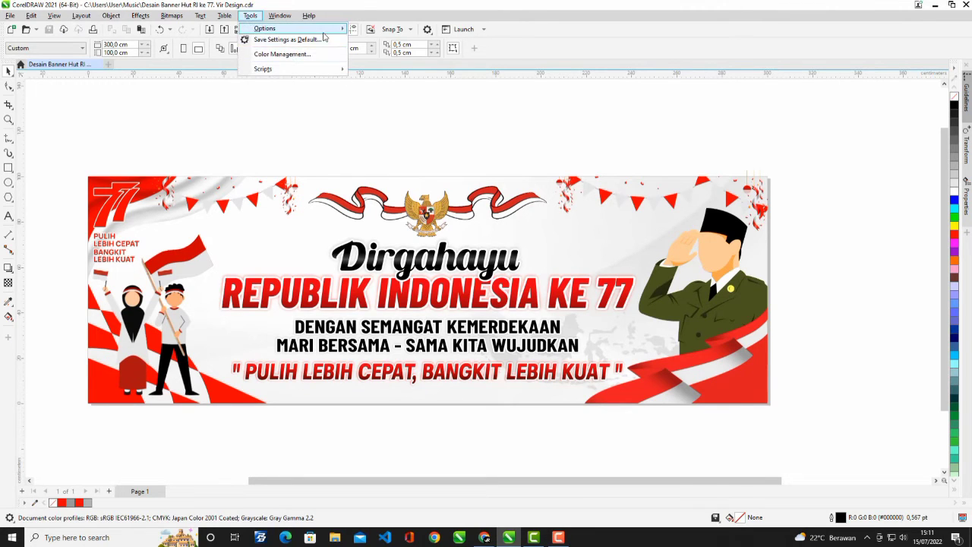
pyautogui.moveTo(327, 28)
pyautogui.click(380, 39)
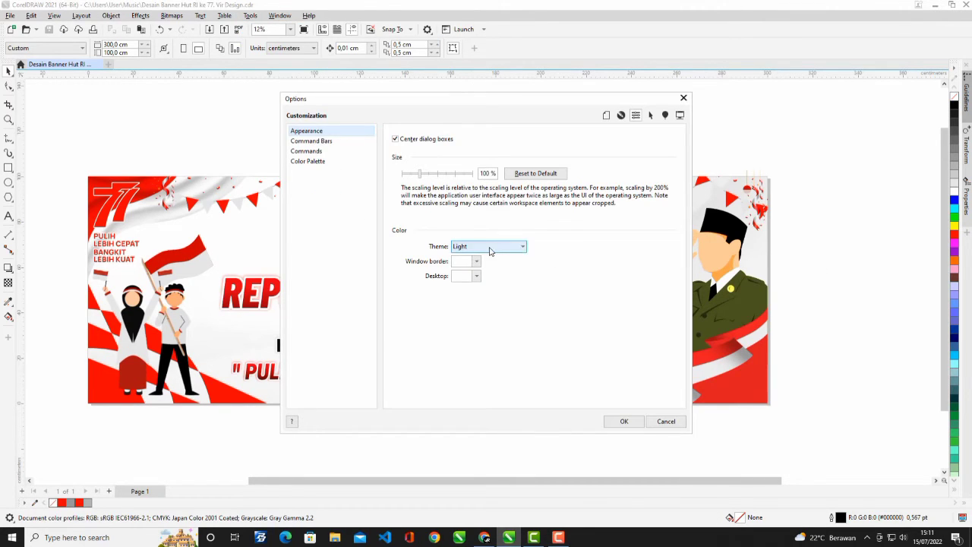
pyautogui.click(479, 280)
pyautogui.click(625, 422)
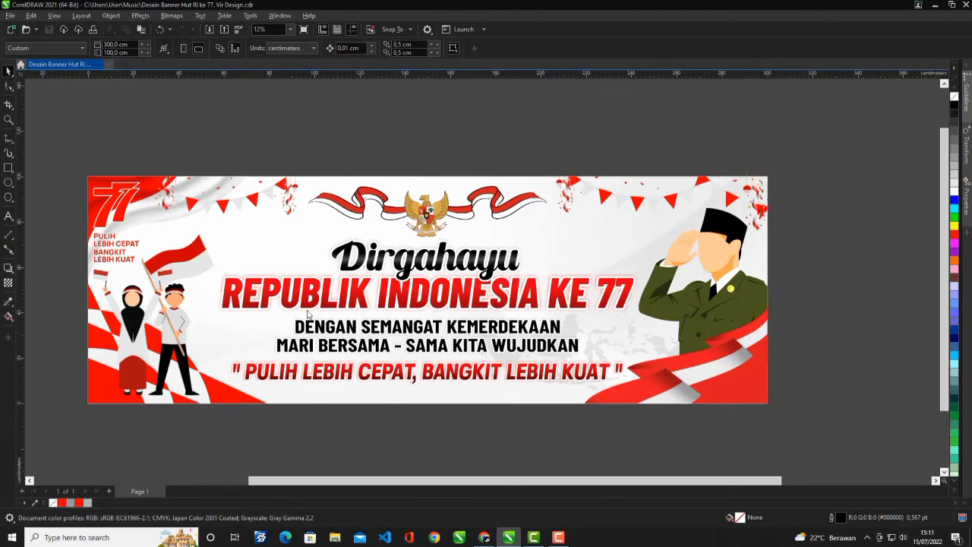
pyautogui.scroll(1, 84, 297)
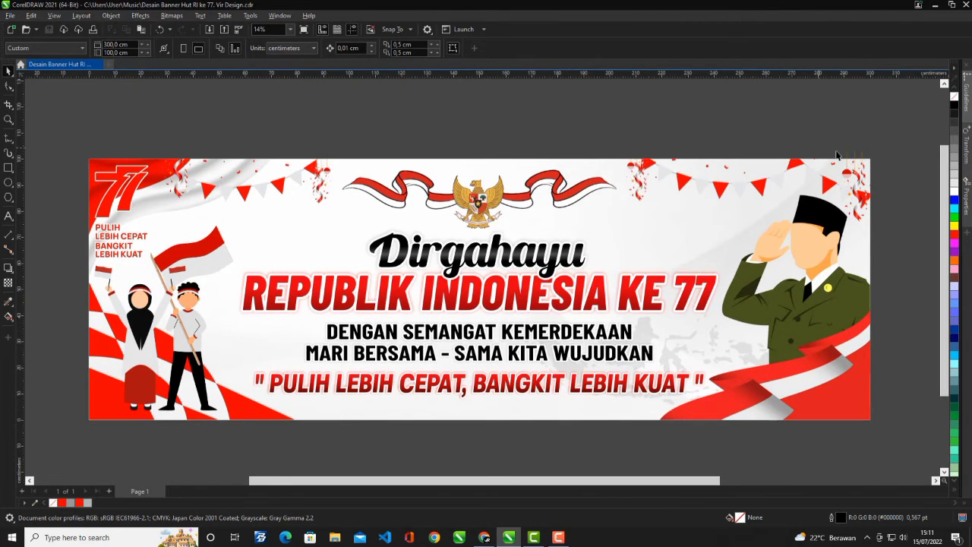
# PowerClip the streamer image that sticks out above the banner's upper-right corner inside the banner rectangle and deselect it
pyautogui.rightClick(860, 168)
pyautogui.click(881, 324)
pyautogui.click(694, 237)
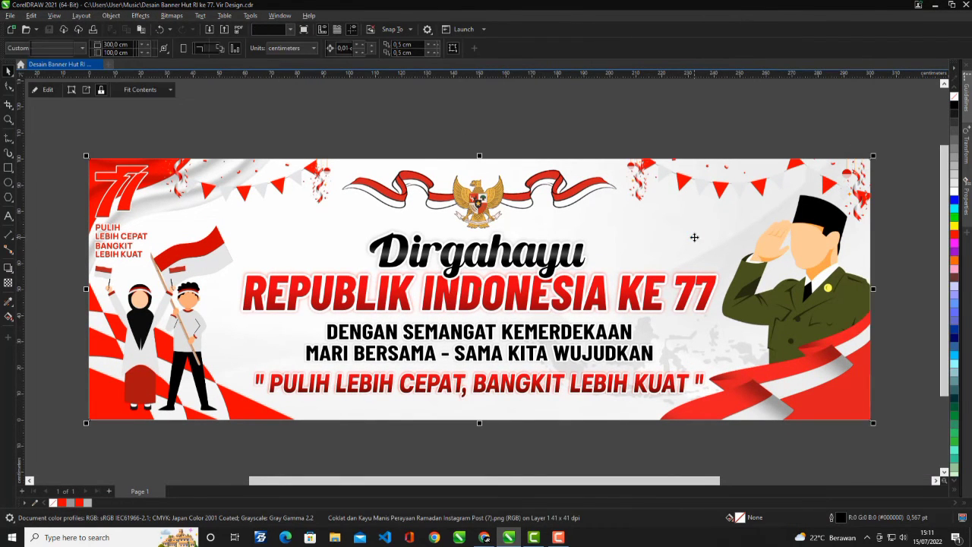
pyautogui.click(554, 127)
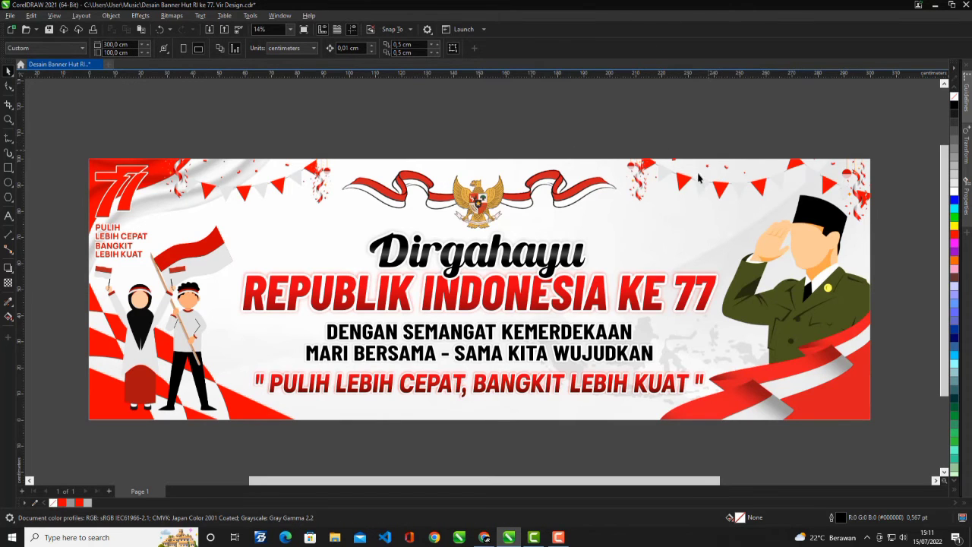
pyautogui.click(560, 537)
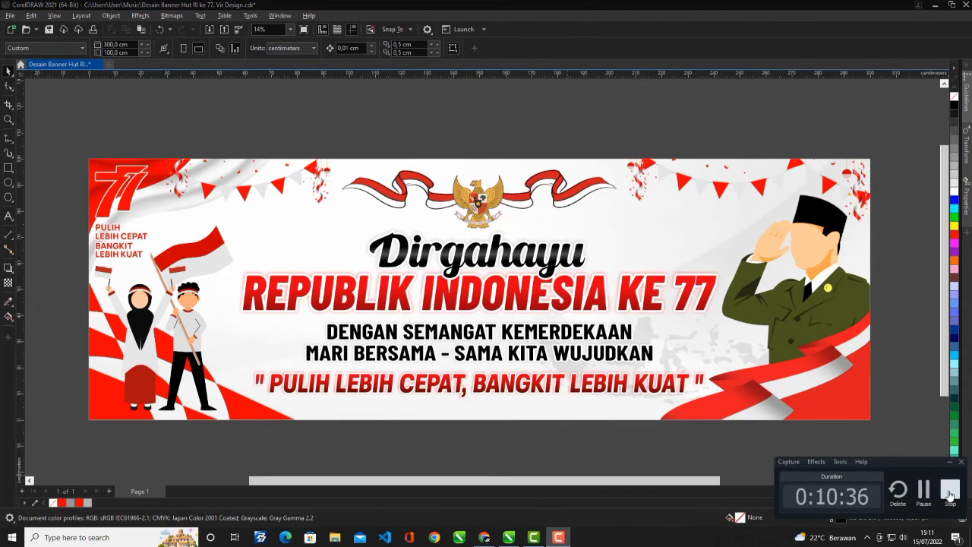
pyautogui.click(950, 494)
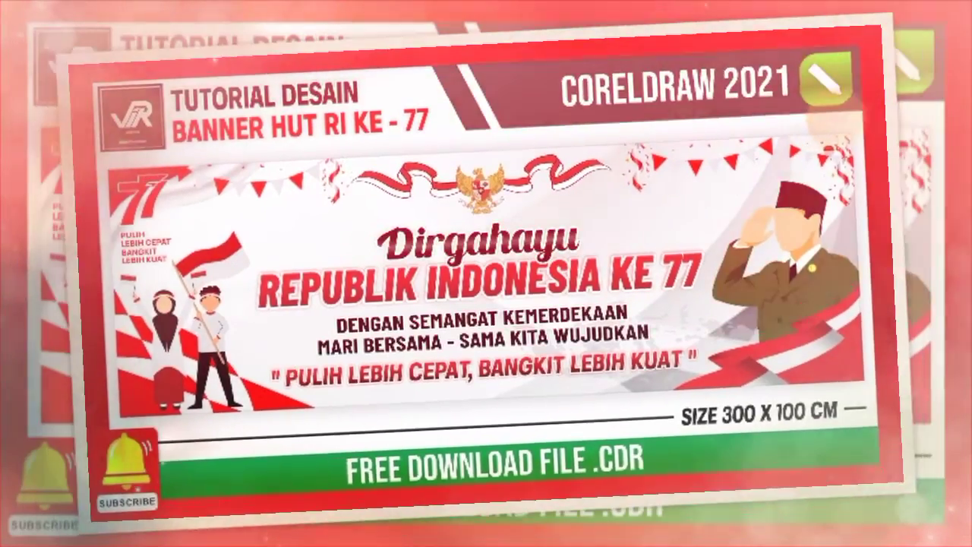